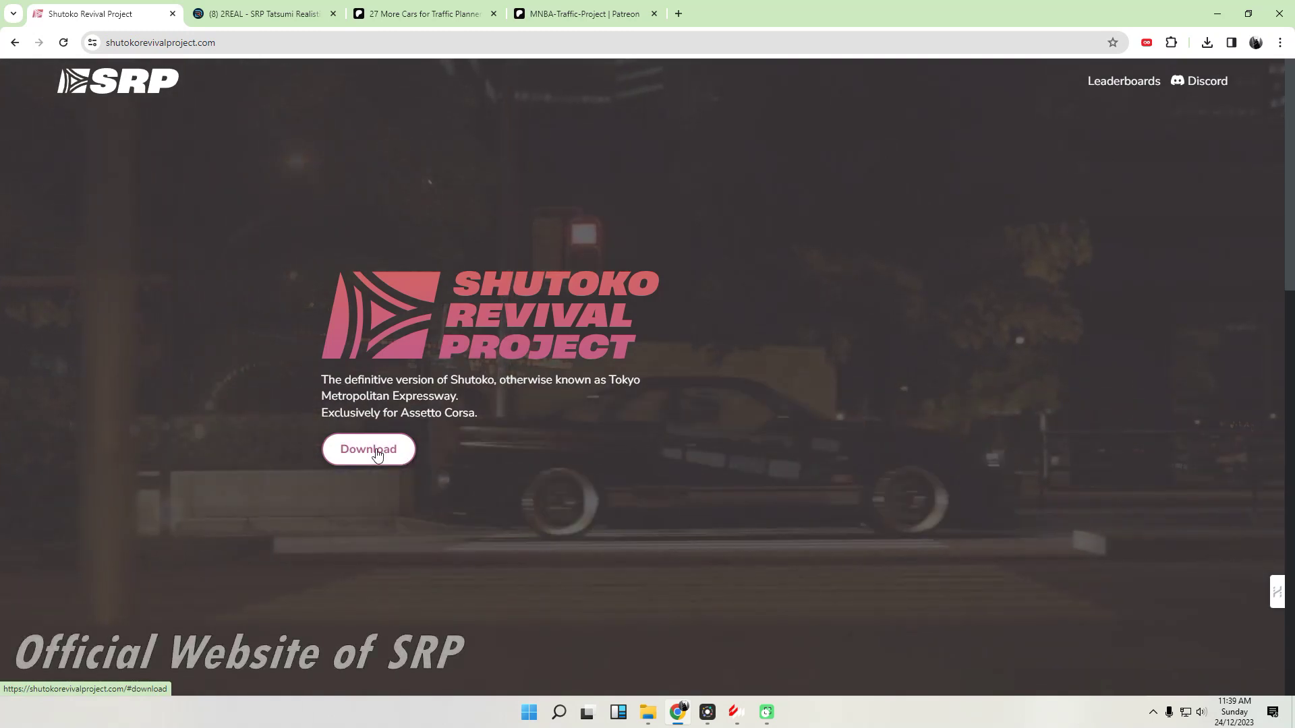
Review the download pages for the Shutoko Revival Project, the 2REAL Tatsumi traffic mod and the 27 extra Traffic Planner cars.
{"action": "left_click", "coordinate": [382, 446]}
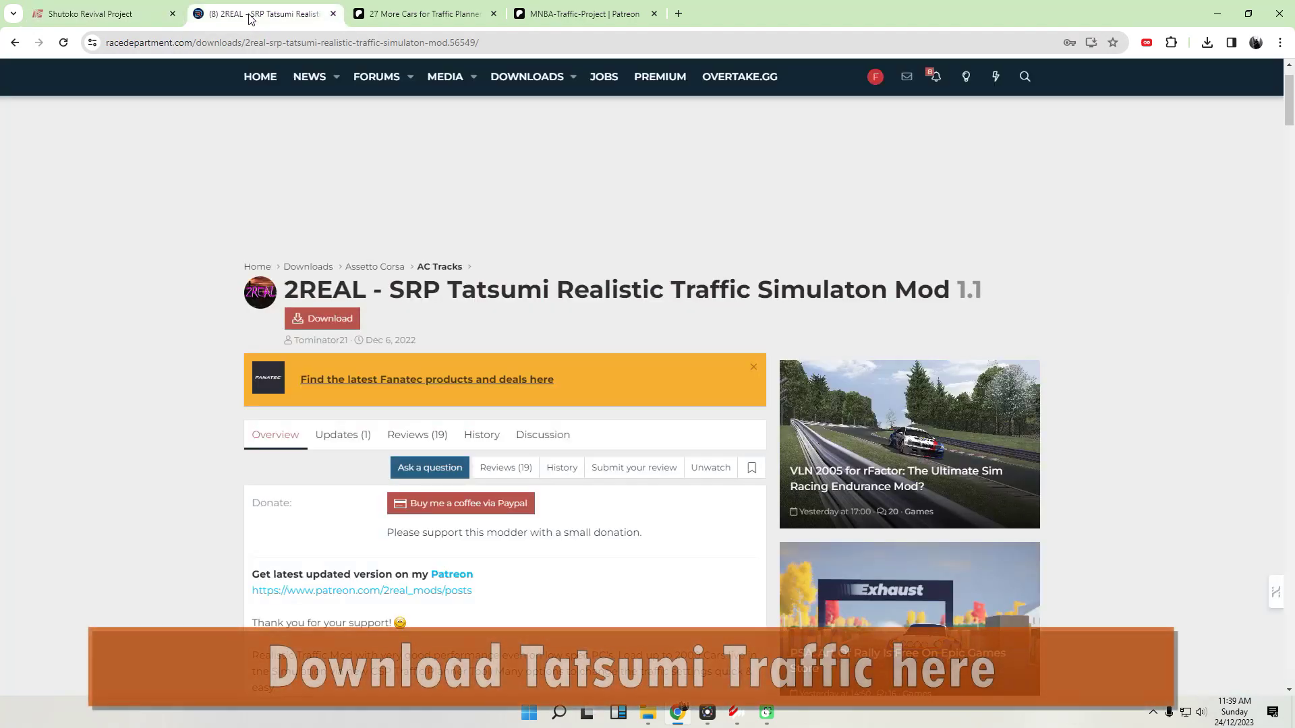
{"action": "left_click", "coordinate": [253, 19]}
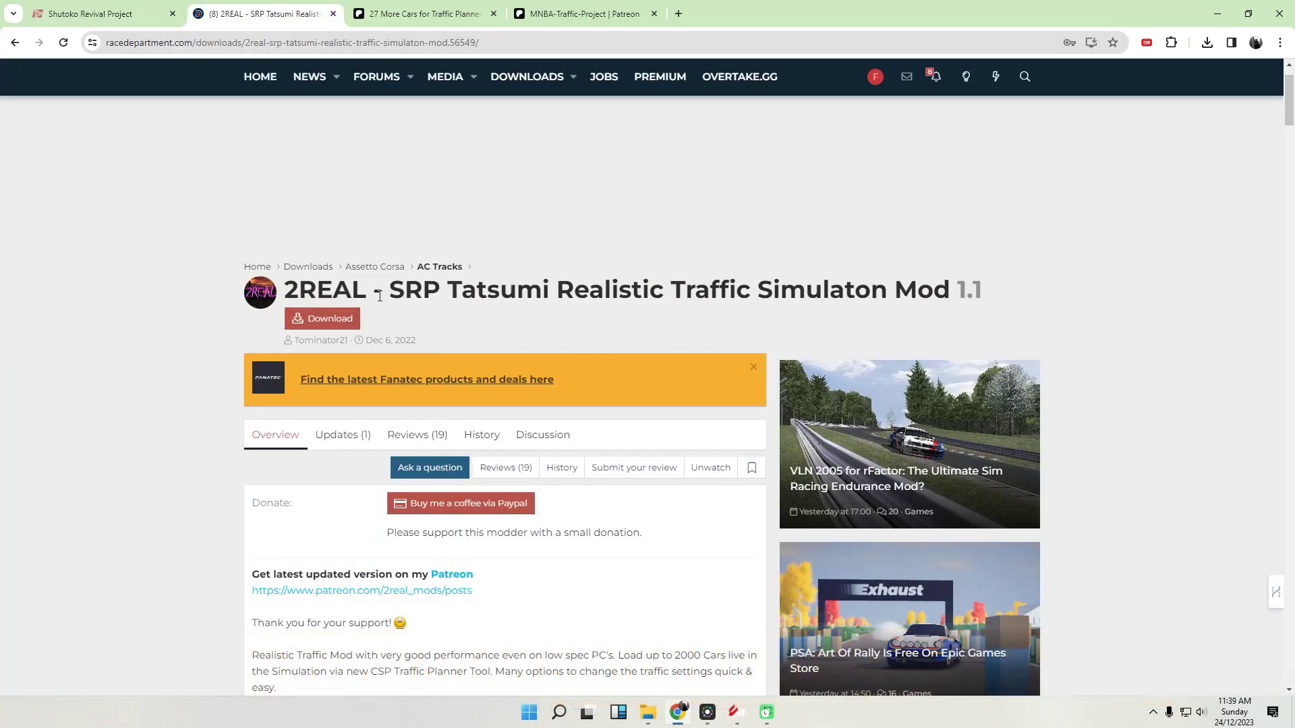
{"action": "left_click", "coordinate": [404, 17]}
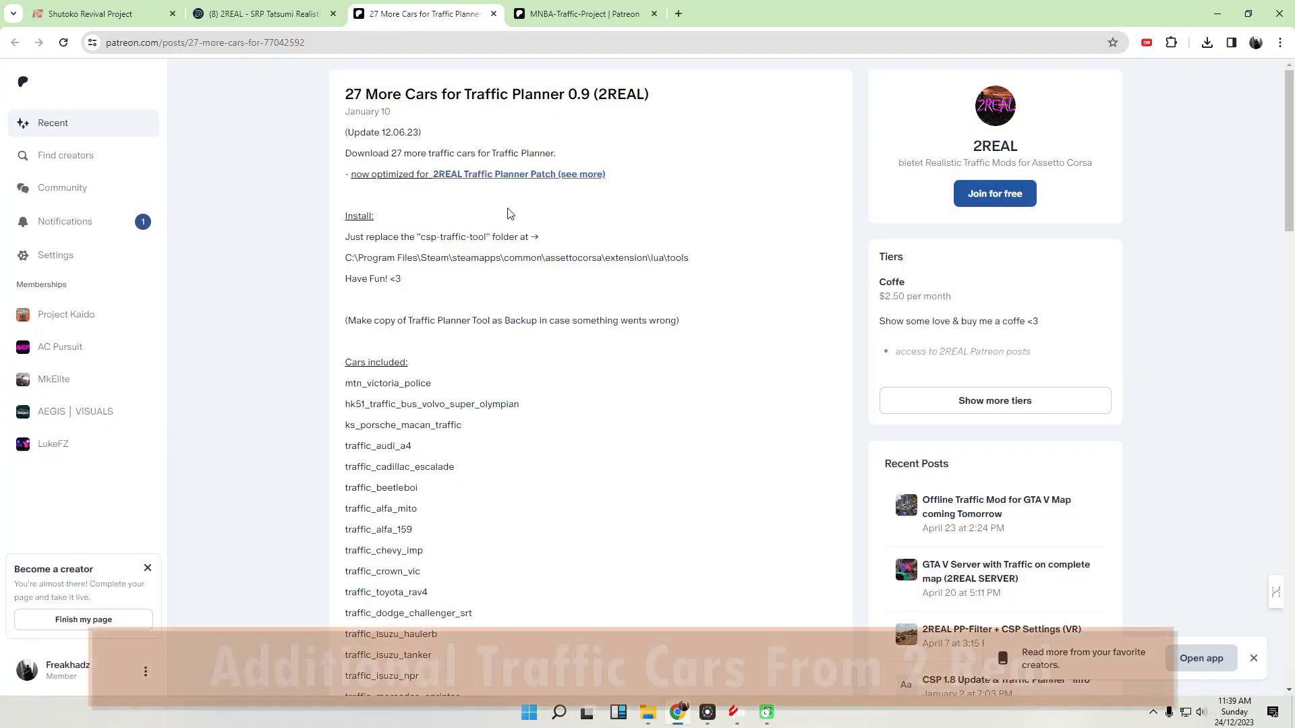
{"action": "scroll", "coordinate": [549, 371], "scroll_direction": "down", "scroll_amount": 4}
{"action": "scroll", "coordinate": [549, 373], "scroll_direction": "down", "scroll_amount": 3}
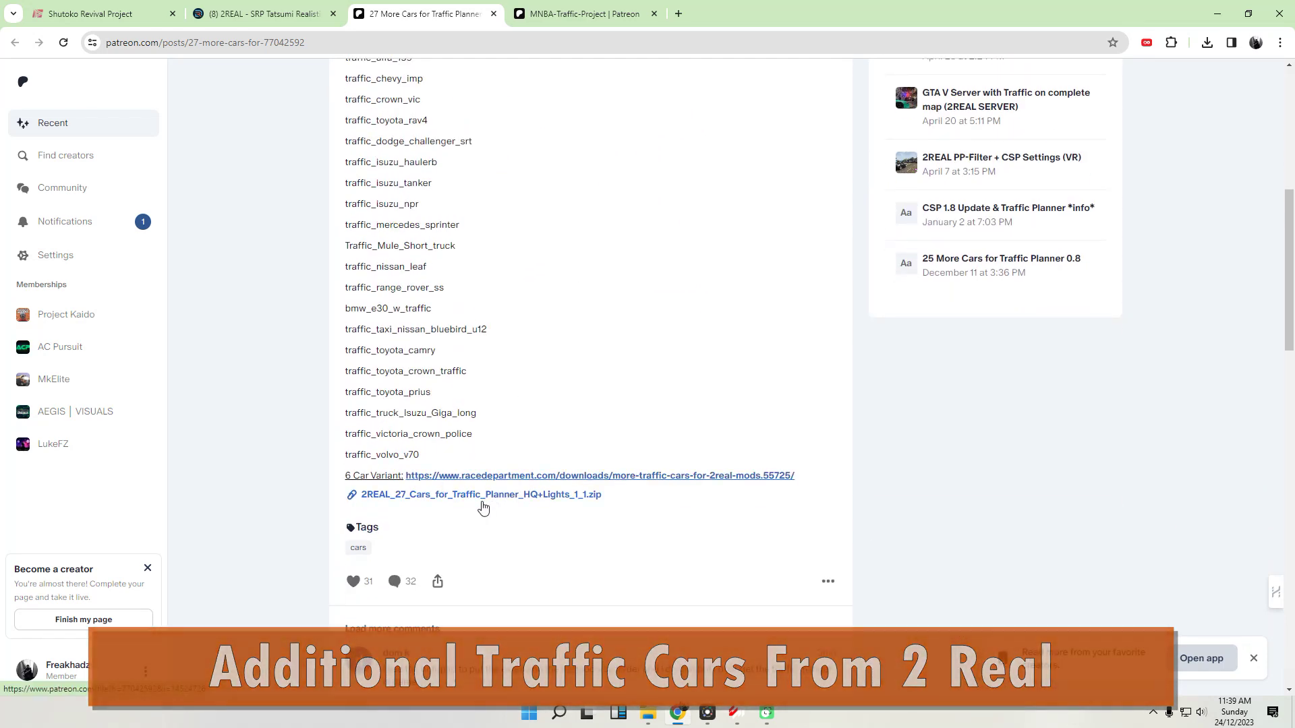
Examine the MNBA-Traffic-Project post for its traffic car list and the car mod, LUA car and LUA track download links.
{"action": "left_click", "coordinate": [569, 20]}
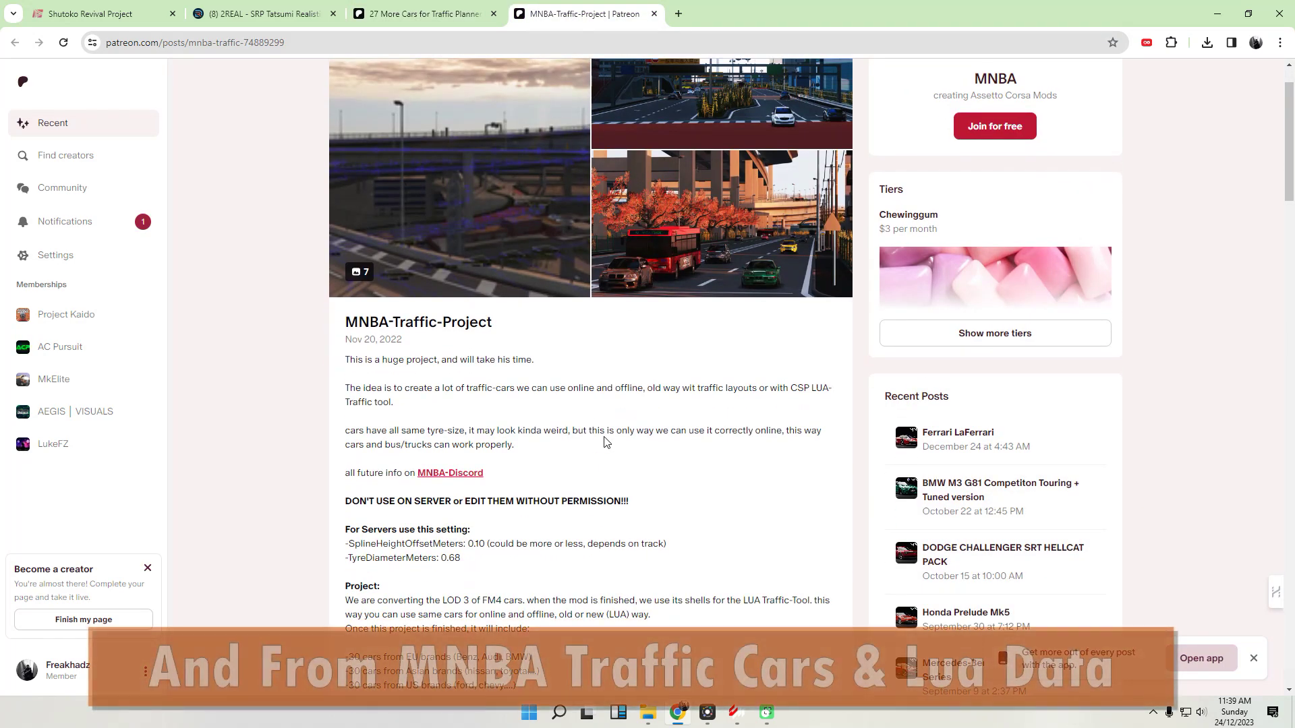
{"action": "scroll", "coordinate": [603, 445], "scroll_direction": "down", "scroll_amount": 8}
{"action": "scroll", "coordinate": [600, 448], "scroll_direction": "down", "scroll_amount": 3}
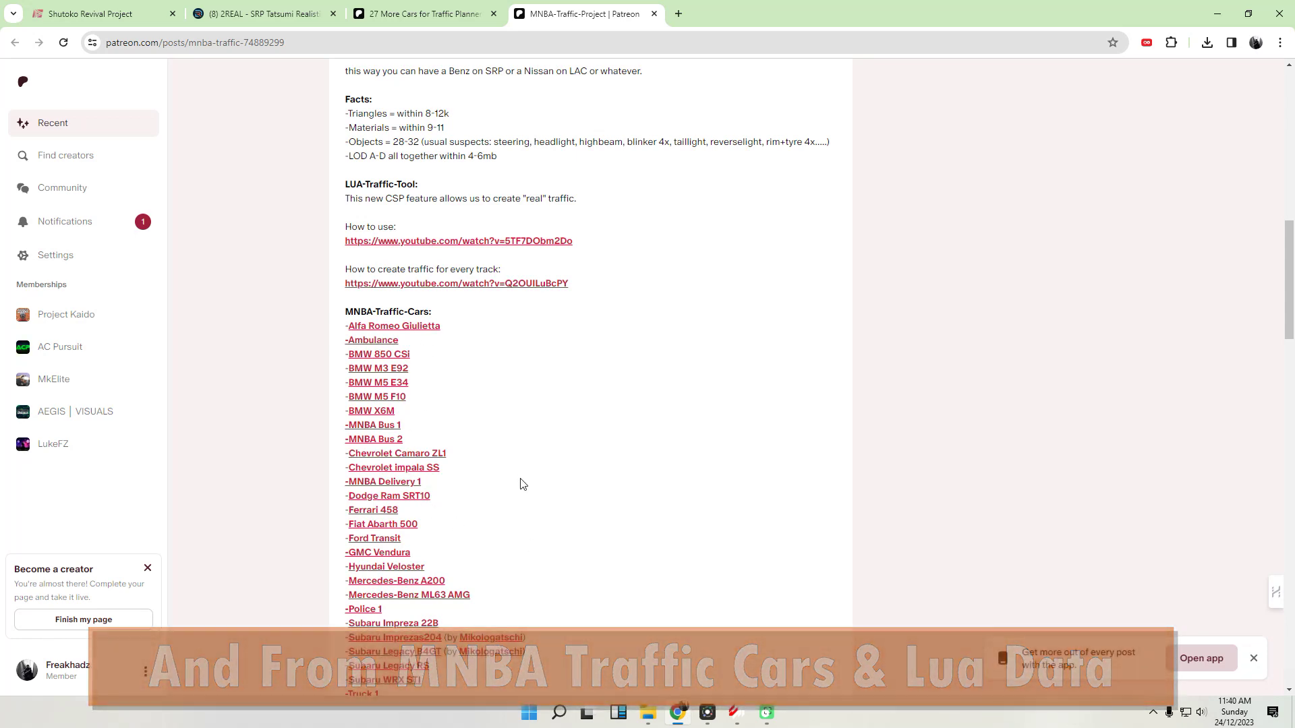
{"action": "scroll", "coordinate": [520, 484], "scroll_direction": "down", "scroll_amount": 7}
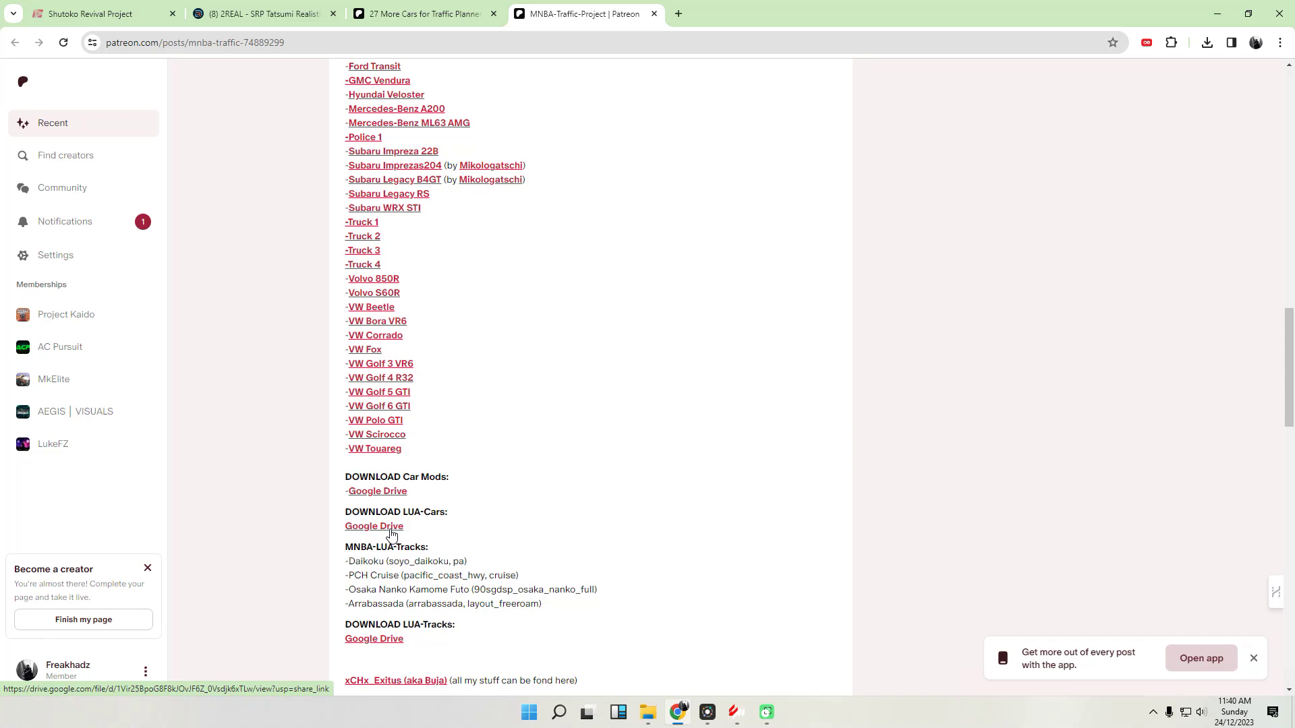
{"action": "scroll", "coordinate": [587, 462], "scroll_direction": "up", "scroll_amount": 20}
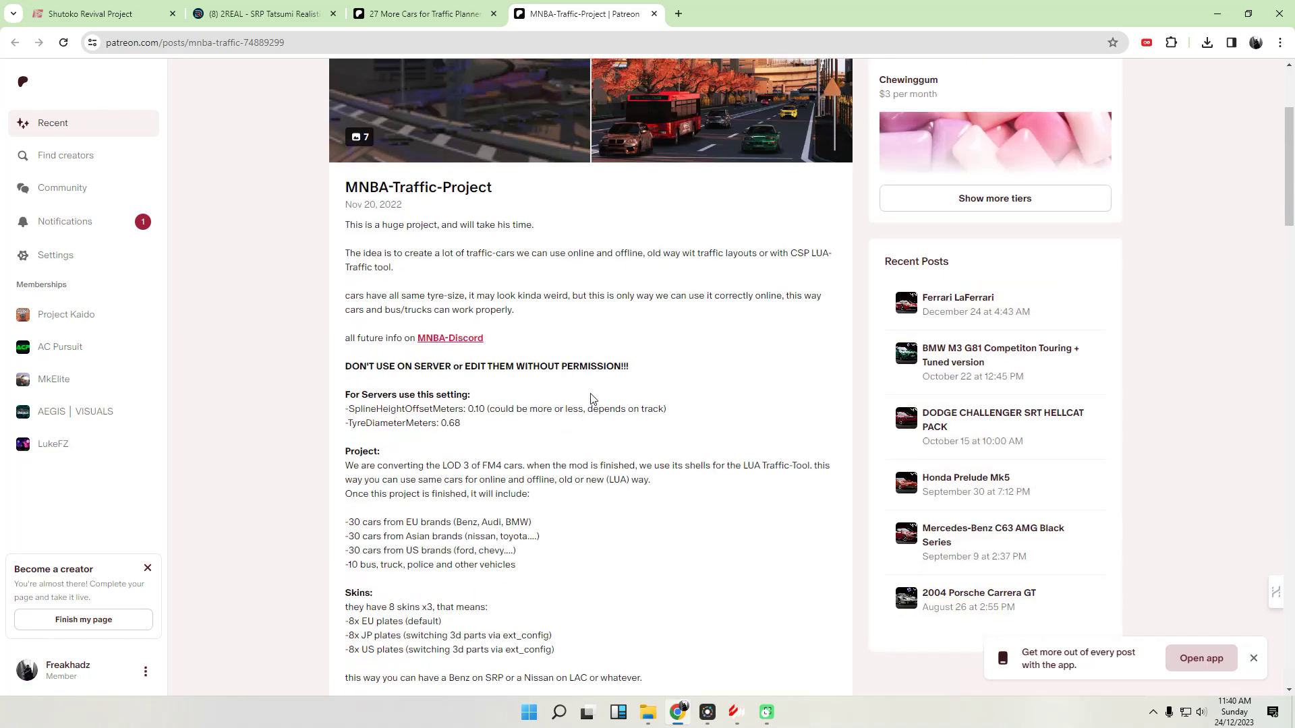
Open the SRP Tatsumi Traffic folder from the desktop and look over the downloaded archives.
{"action": "left_click", "coordinate": [1221, 15]}
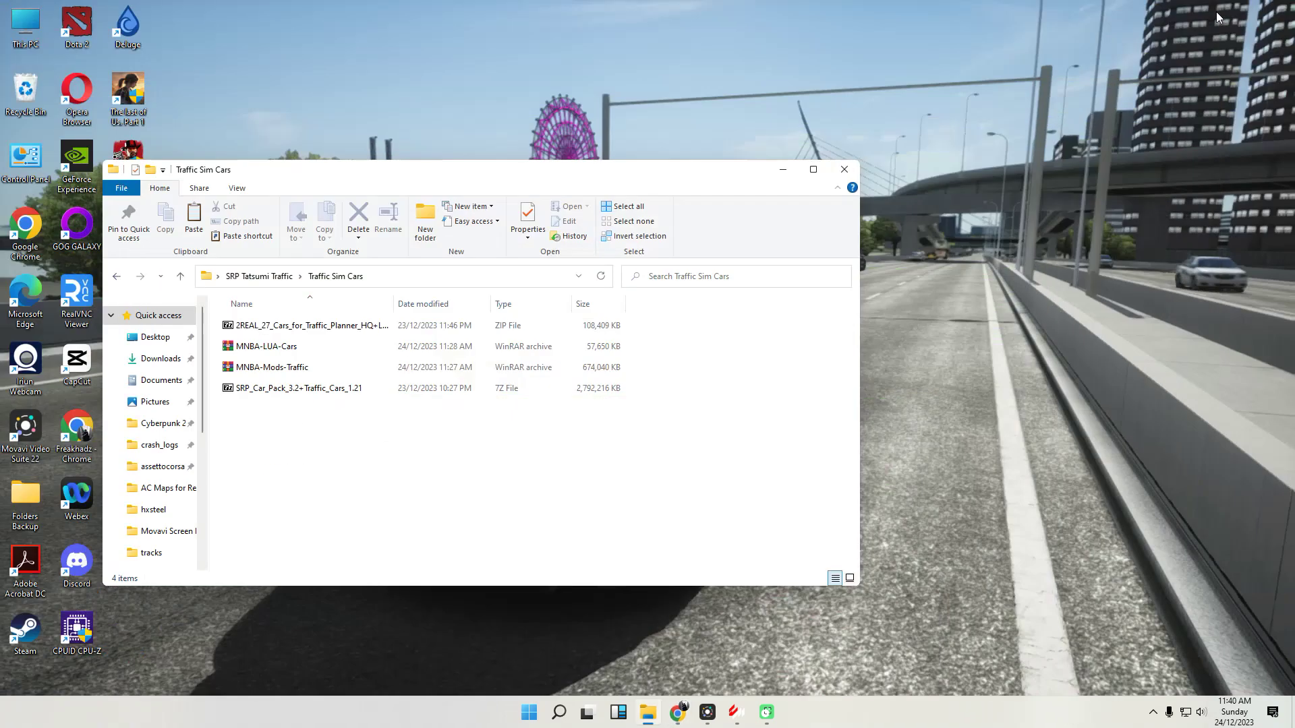
{"action": "left_click_drag", "start_coordinate": [364, 170], "coordinate": [576, 90]}
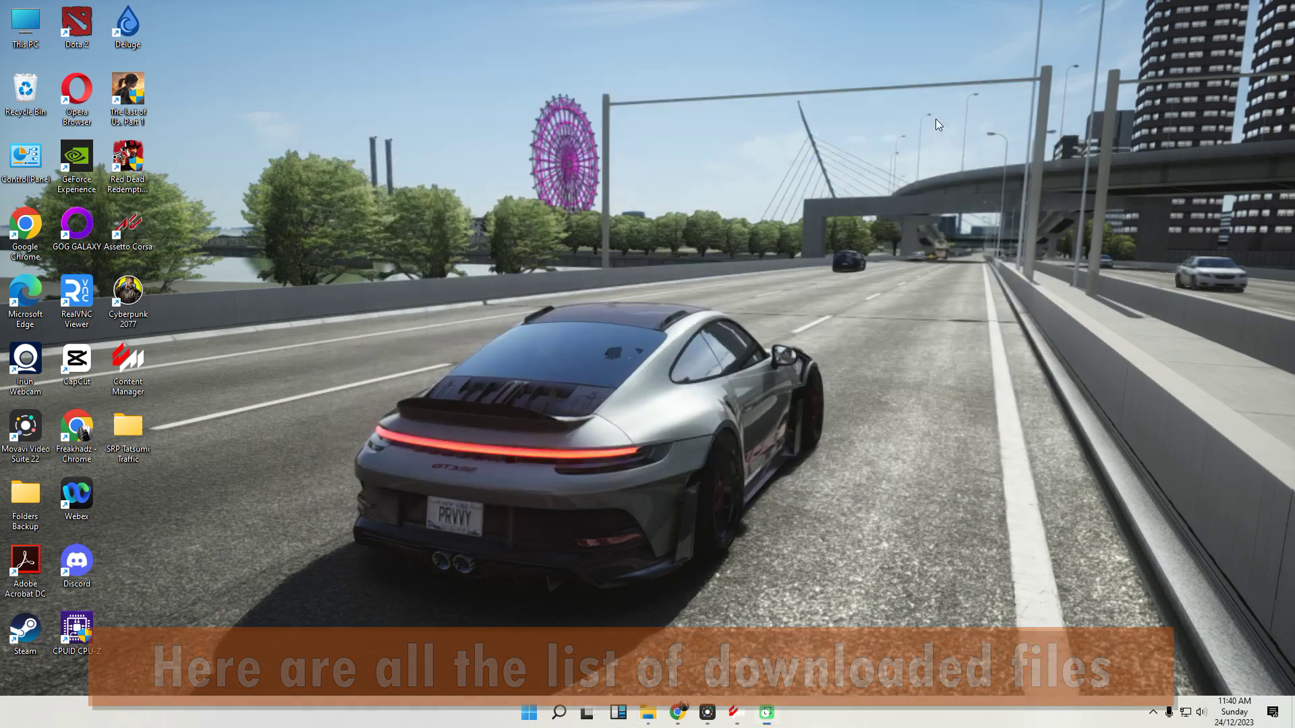
{"action": "double_click", "coordinate": [128, 430]}
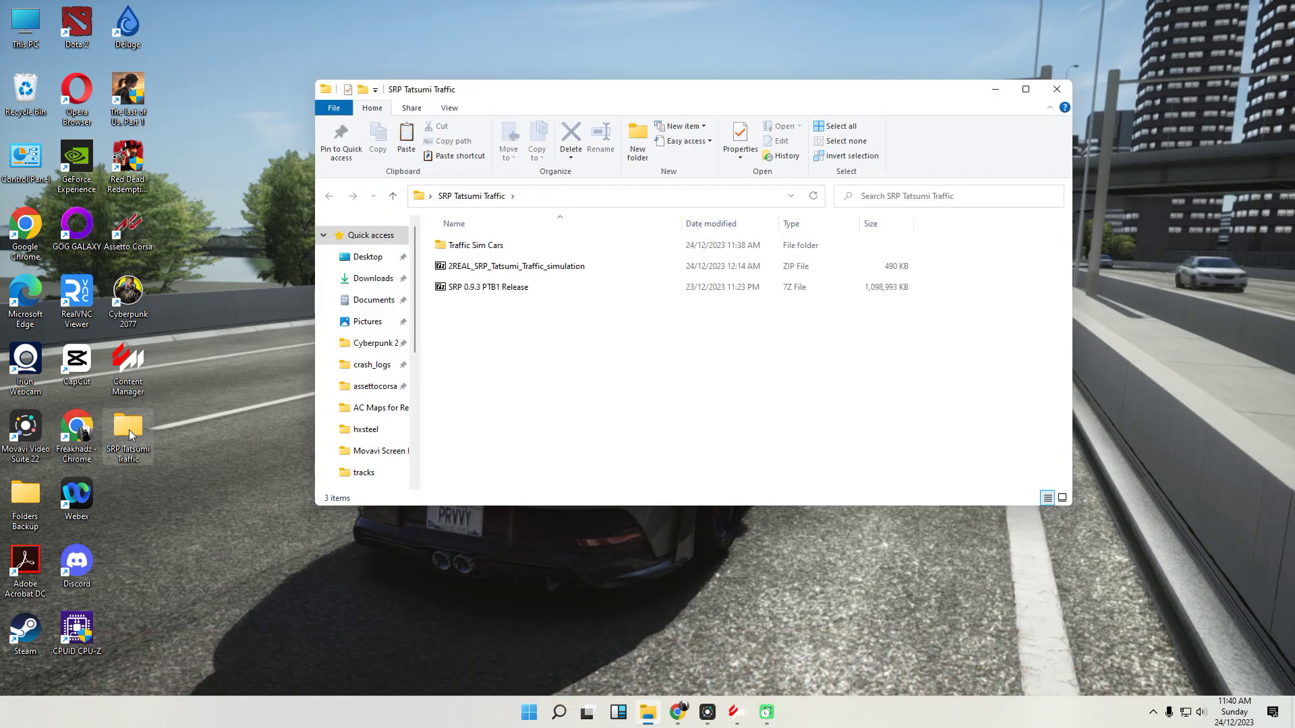
{"action": "left_click_drag", "start_coordinate": [545, 100], "coordinate": [399, 232]}
{"action": "left_click", "coordinate": [364, 421]}
{"action": "key", "text": "Up"}
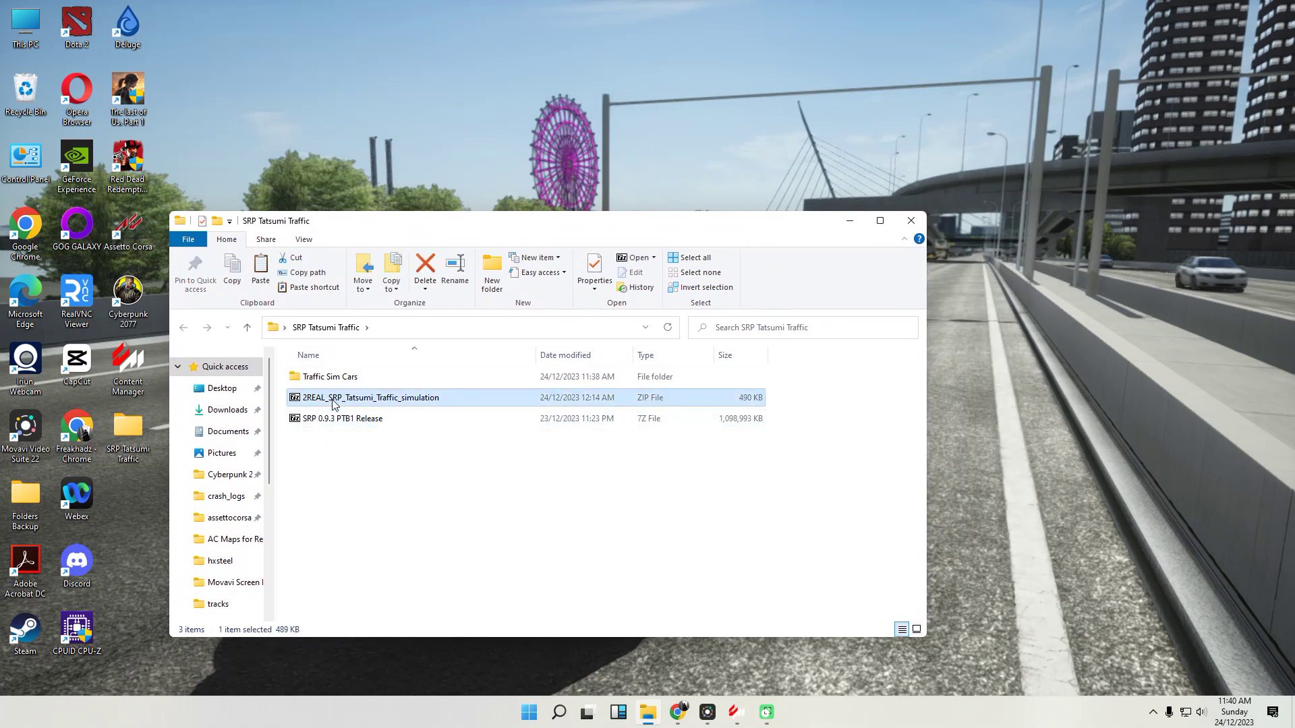
{"action": "left_click", "coordinate": [365, 444]}
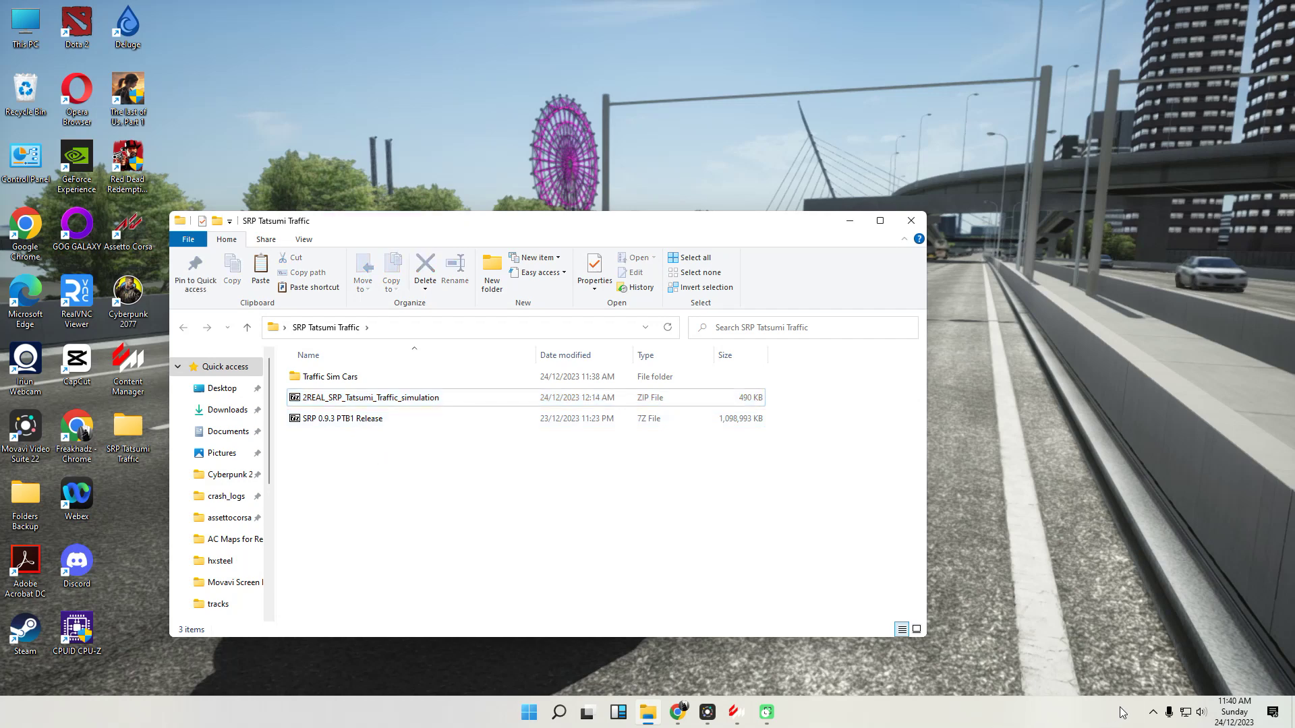
Switch to Steam and browse the local files of Assetto Corsa from the games library, leaving Steam minimized.
{"action": "left_click", "coordinate": [1152, 711]}
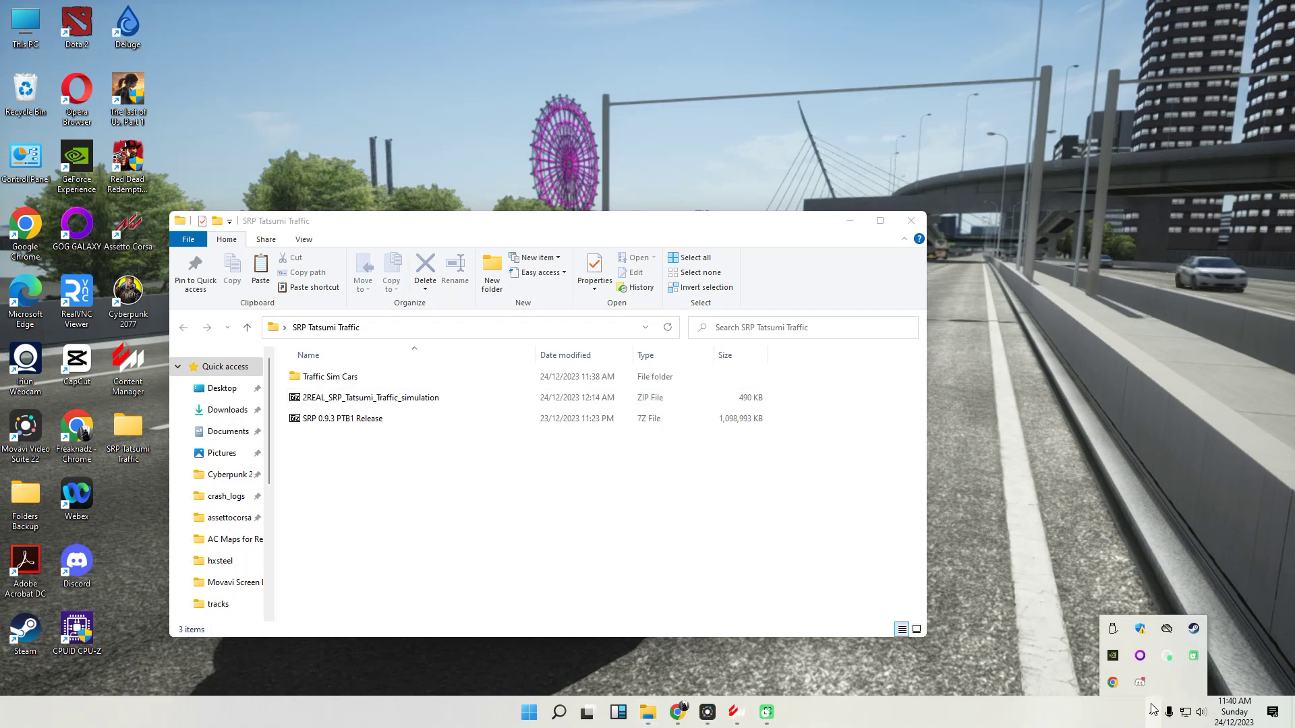
{"action": "left_click", "coordinate": [1194, 630]}
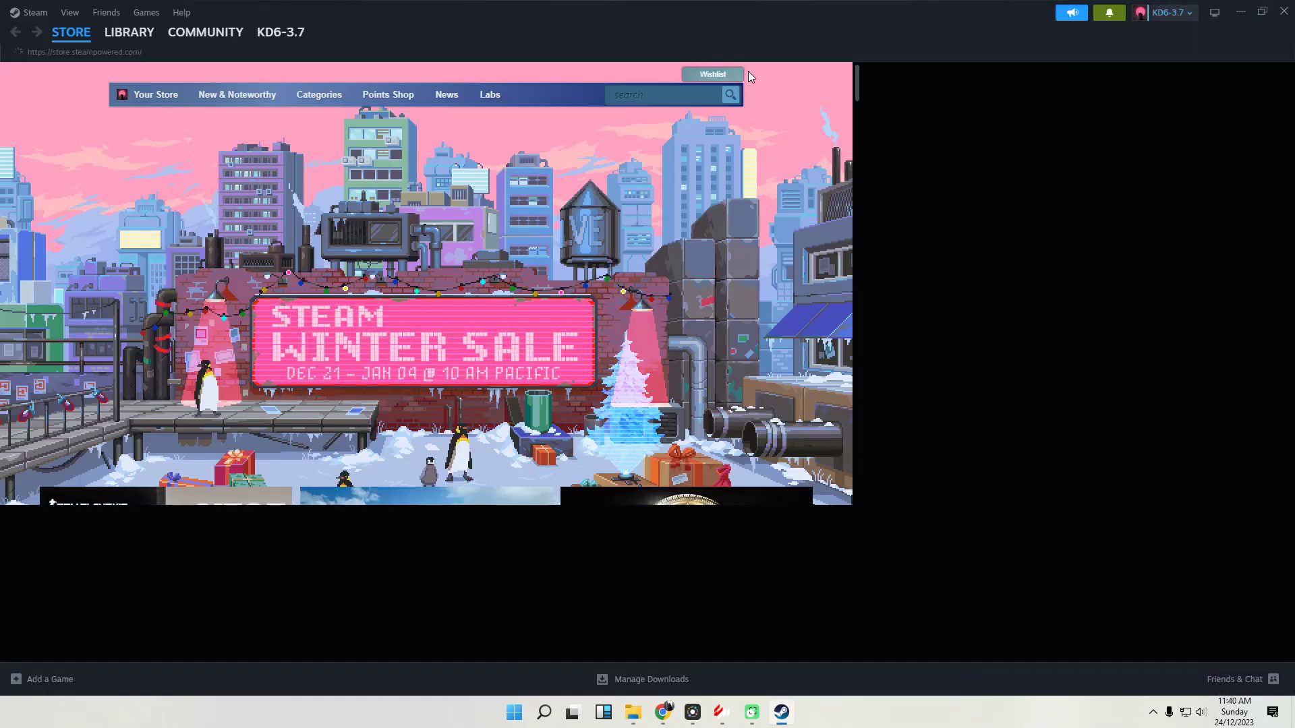
{"action": "left_click", "coordinate": [141, 12]}
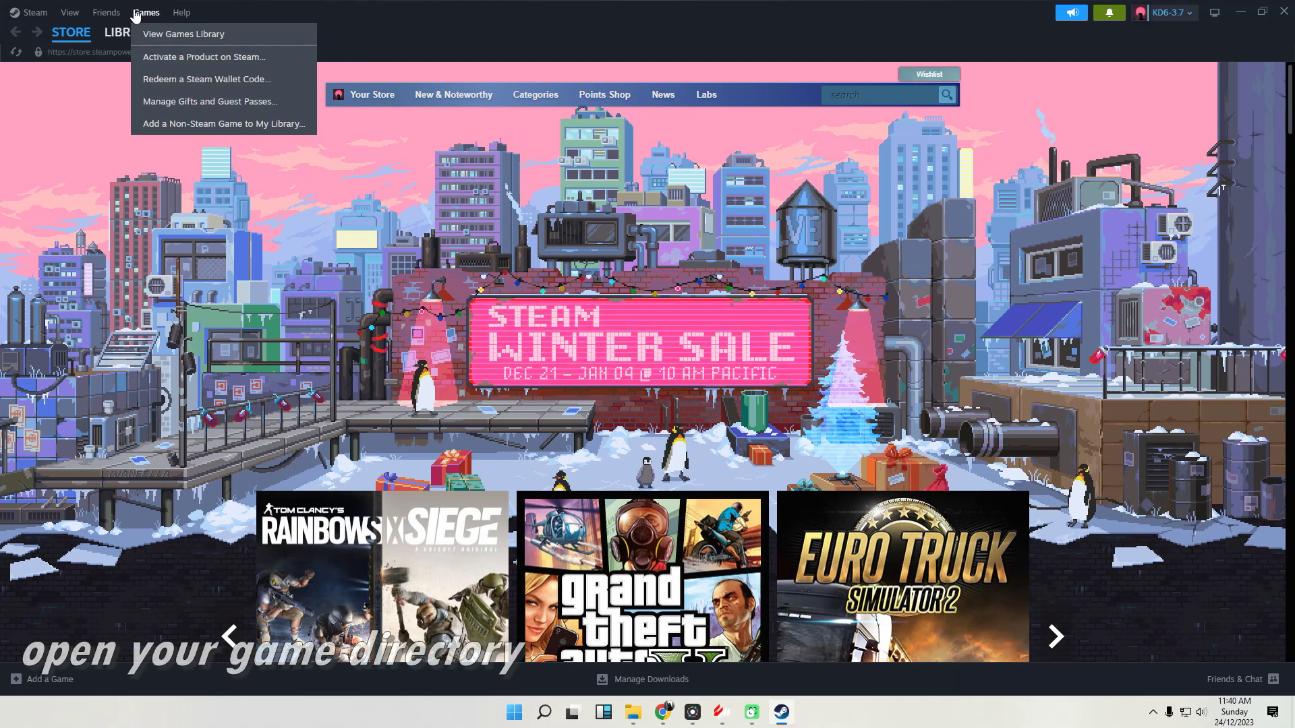
{"action": "left_click", "coordinate": [159, 34]}
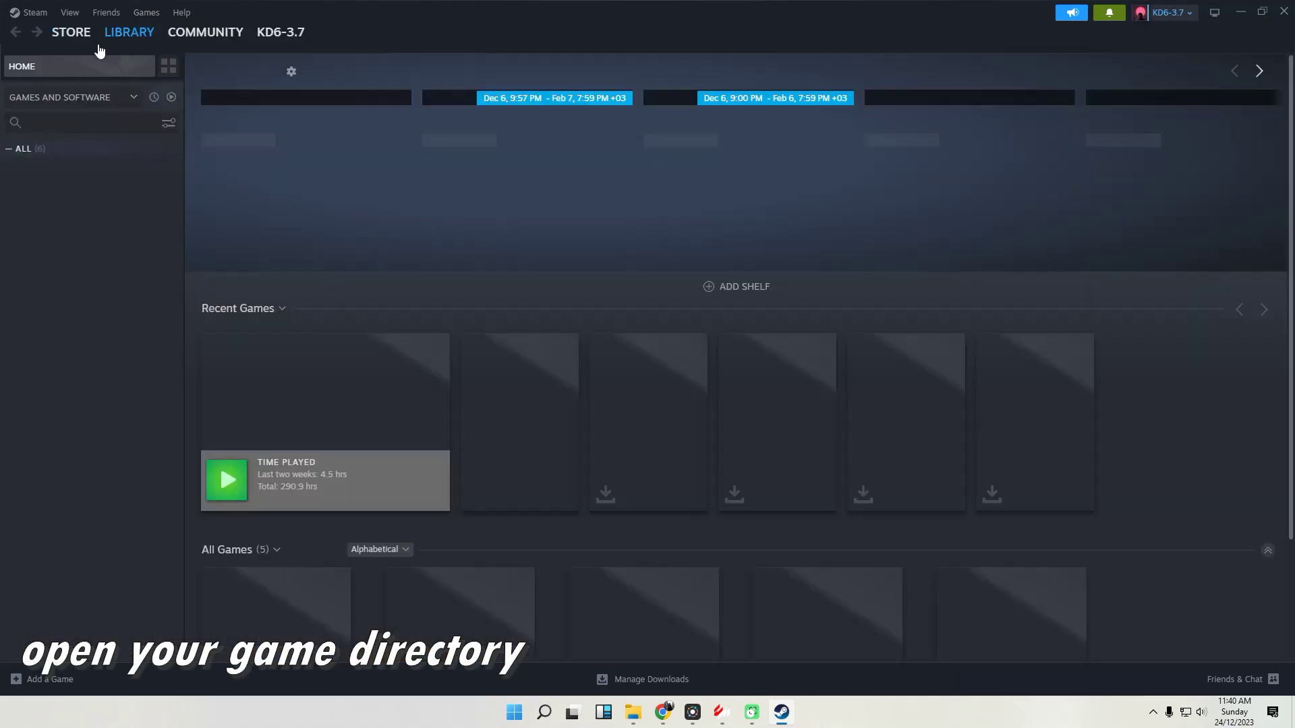
{"action": "left_click", "coordinate": [47, 168]}
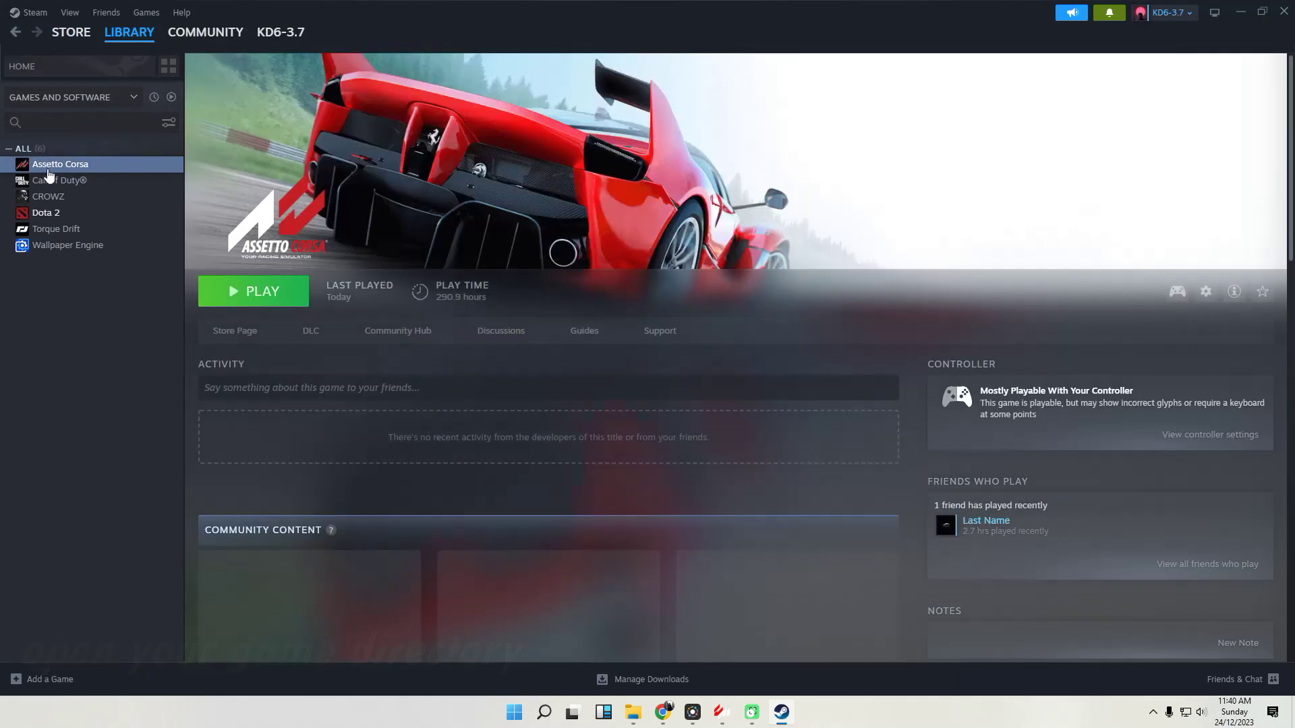
{"action": "right_click", "coordinate": [49, 172]}
{"action": "mouse_move", "coordinate": [82, 254]}
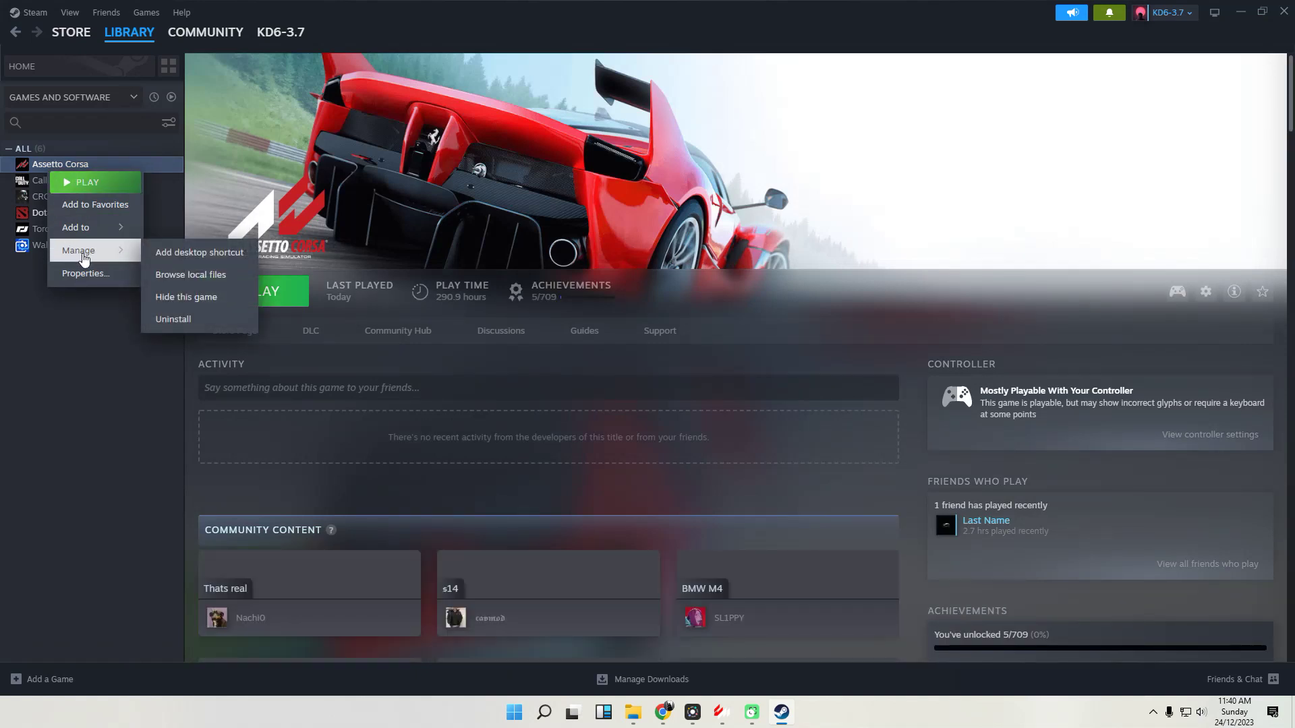
{"action": "left_click", "coordinate": [185, 276]}
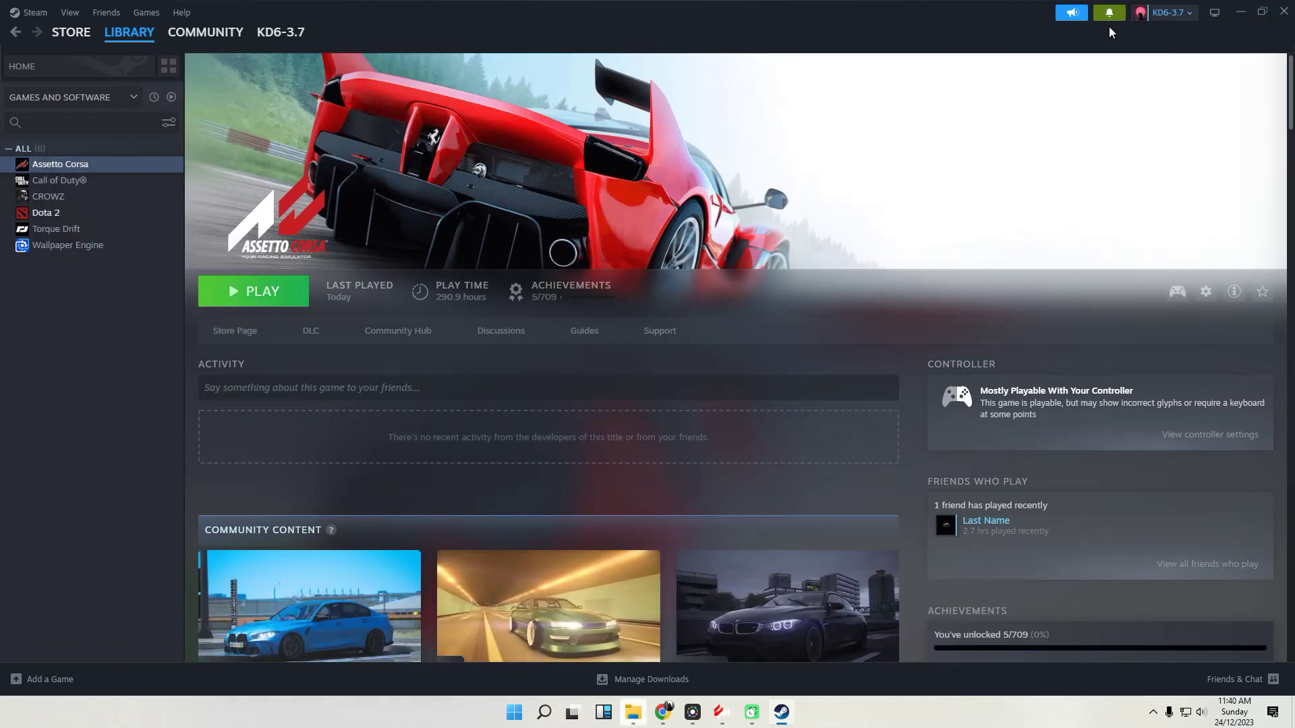
{"action": "left_click", "coordinate": [1238, 14]}
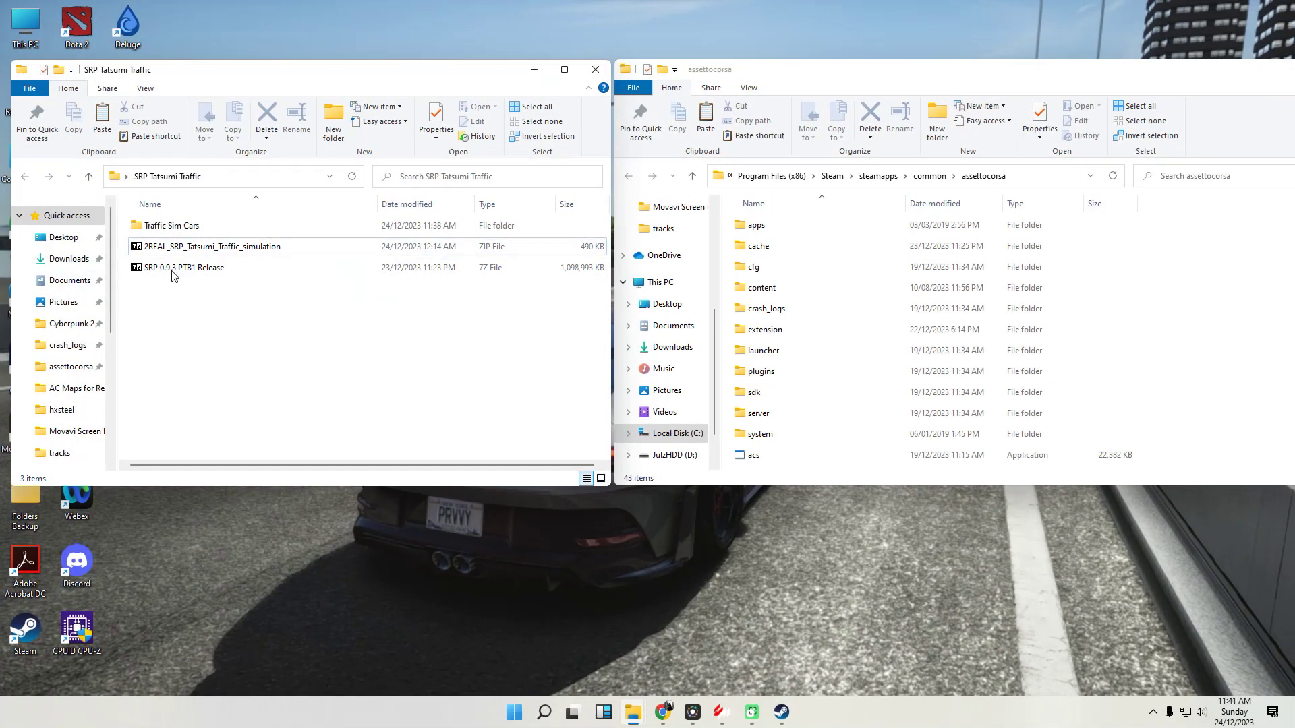
Open the SRP 0.9.3 PTB1 Release archive and place its window so the assettocorsa folder stays accessible.
{"action": "left_click", "coordinate": [179, 269]}
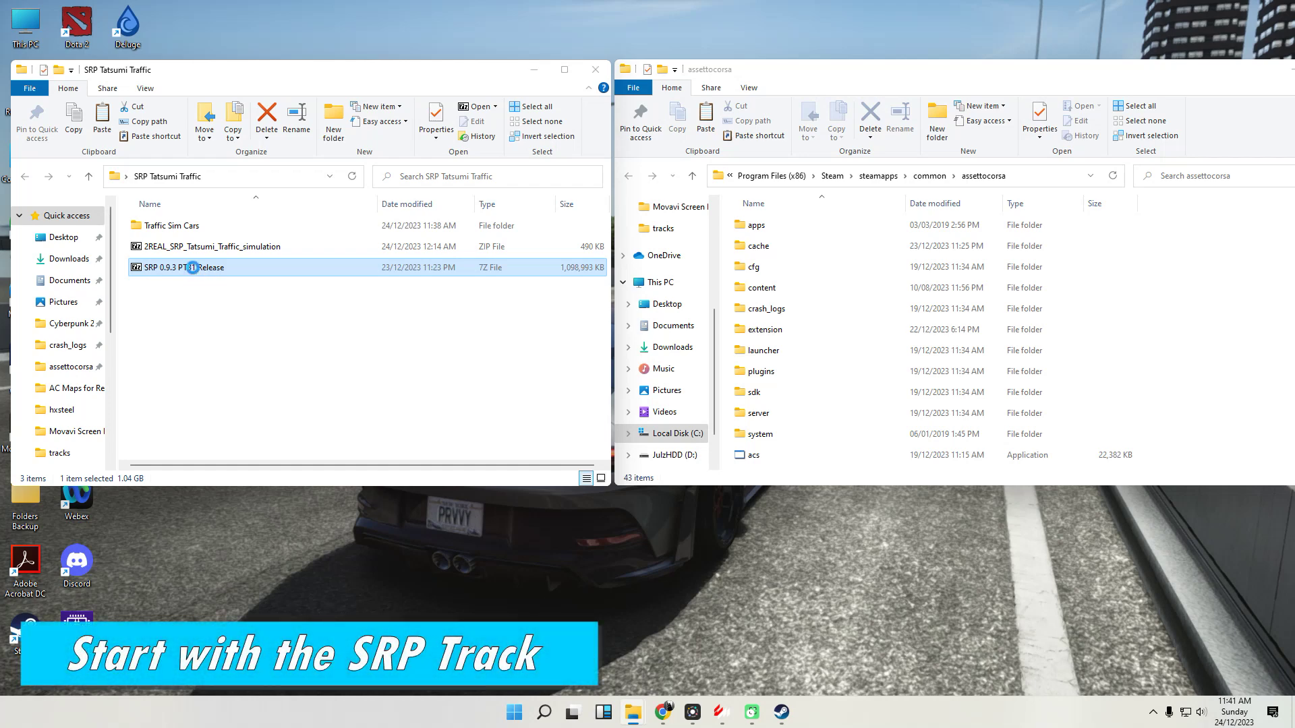
{"action": "double_click", "coordinate": [193, 268]}
{"action": "left_click", "coordinate": [690, 368]}
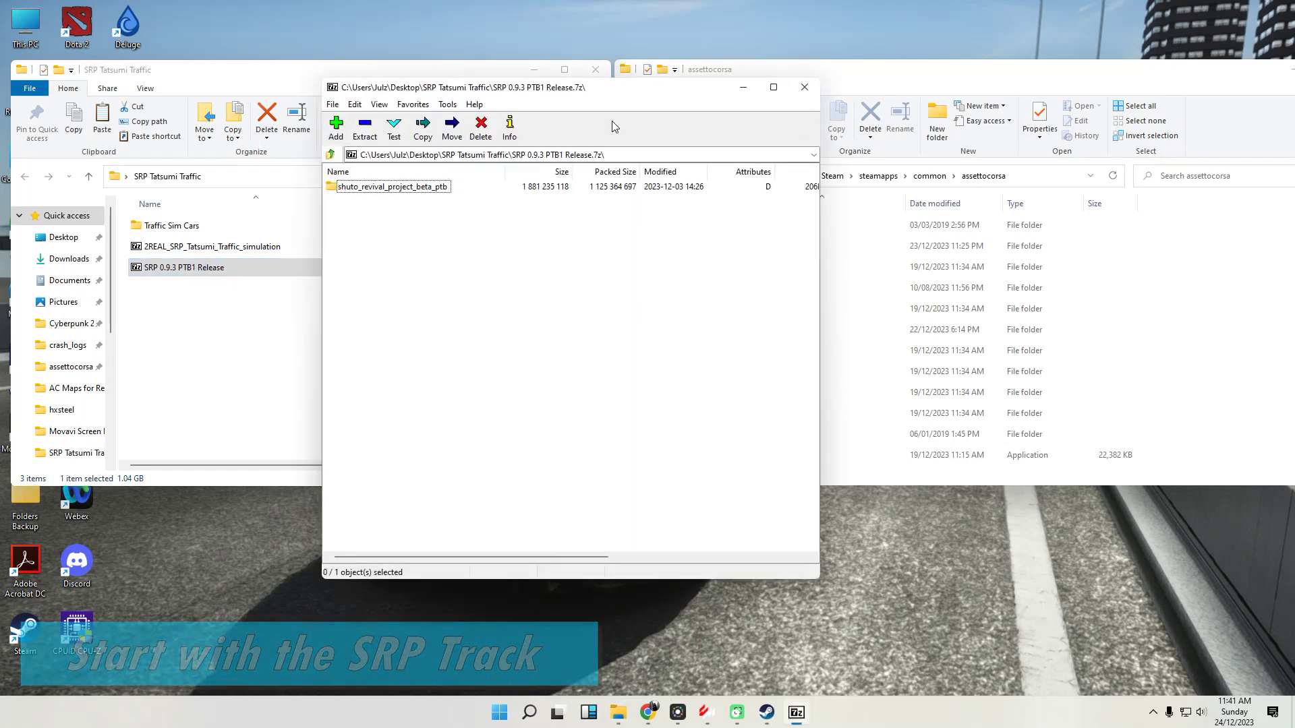
{"action": "left_click_drag", "start_coordinate": [614, 94], "coordinate": [307, 113]}
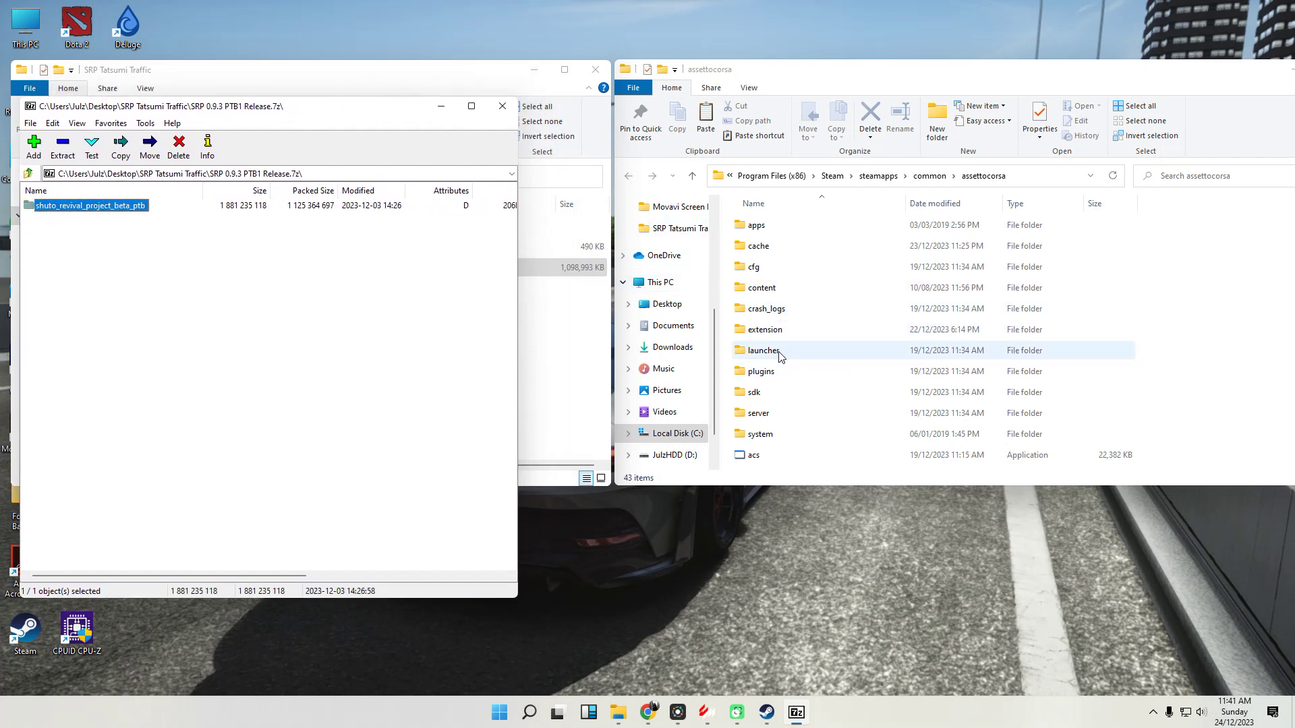
Extract shuto_revival_project_beta_ptb from the archive into assettocorsa's content\tracks folder, replacing the existing files, and close the archive.
{"action": "double_click", "coordinate": [780, 289]}
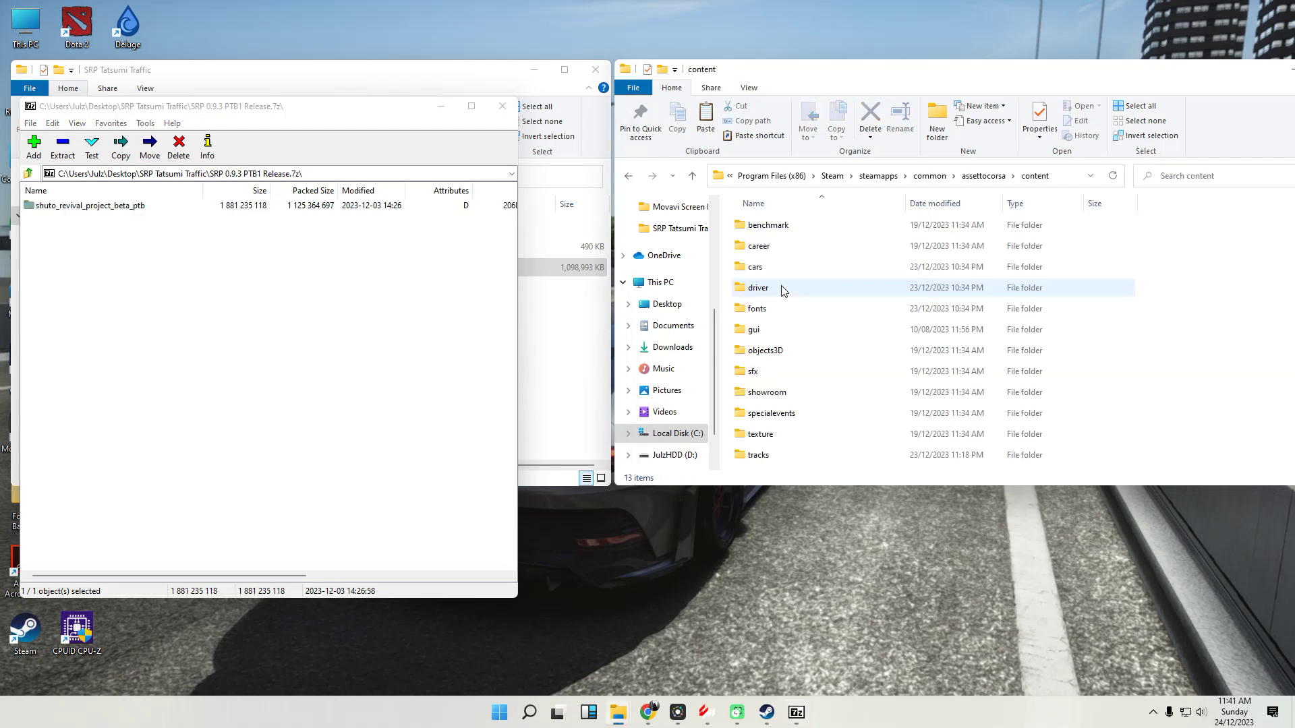
{"action": "double_click", "coordinate": [775, 455]}
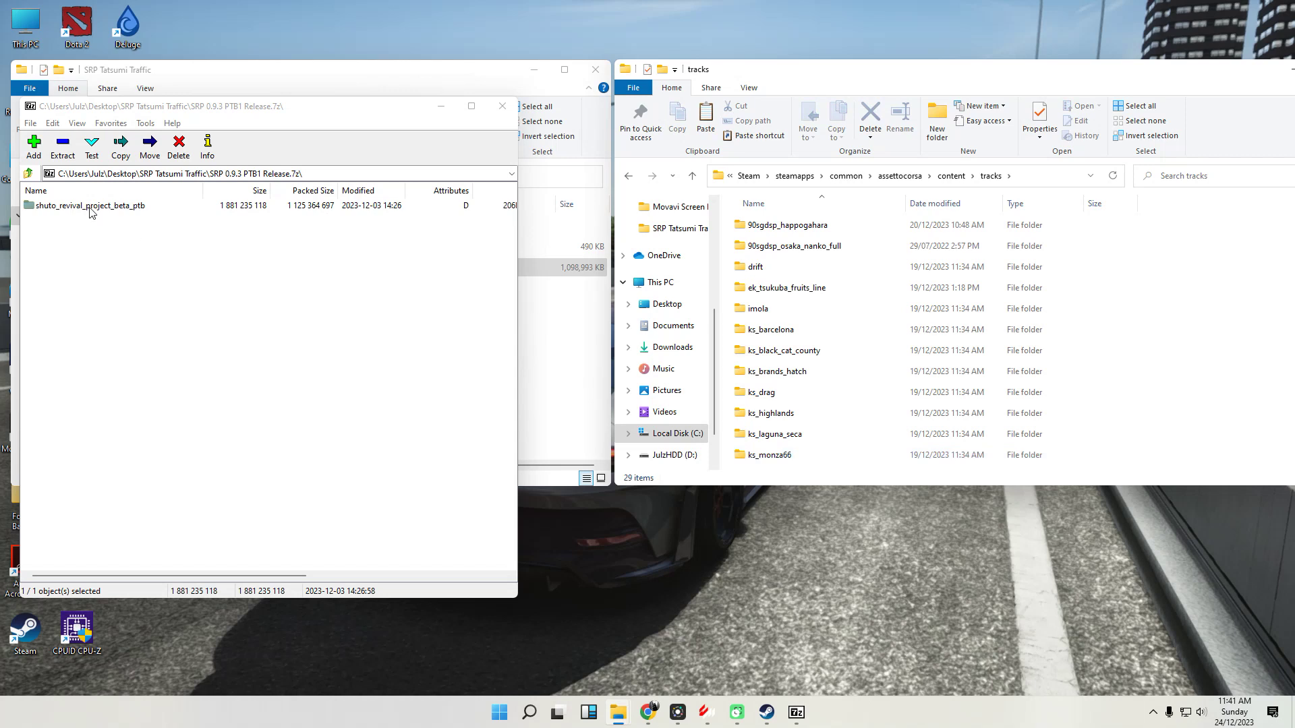
{"action": "left_click", "coordinate": [64, 209]}
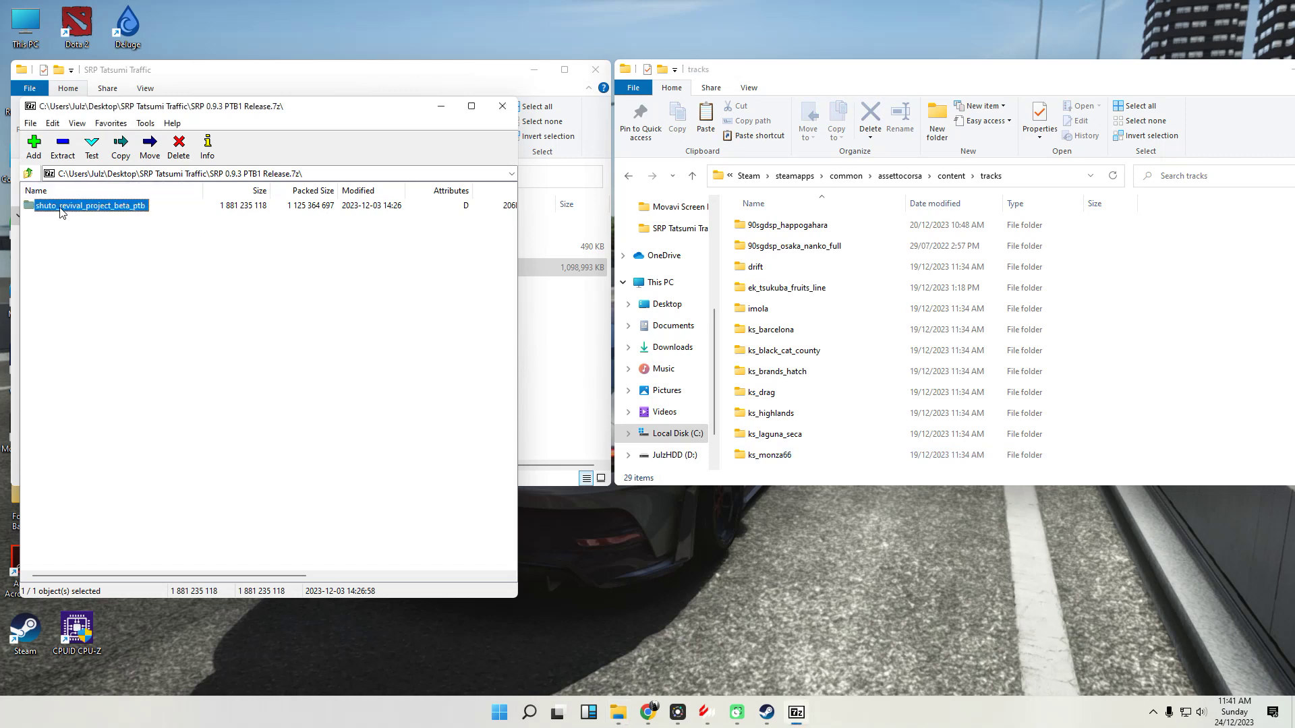
{"action": "left_click_drag", "start_coordinate": [206, 256], "coordinate": [1087, 385]}
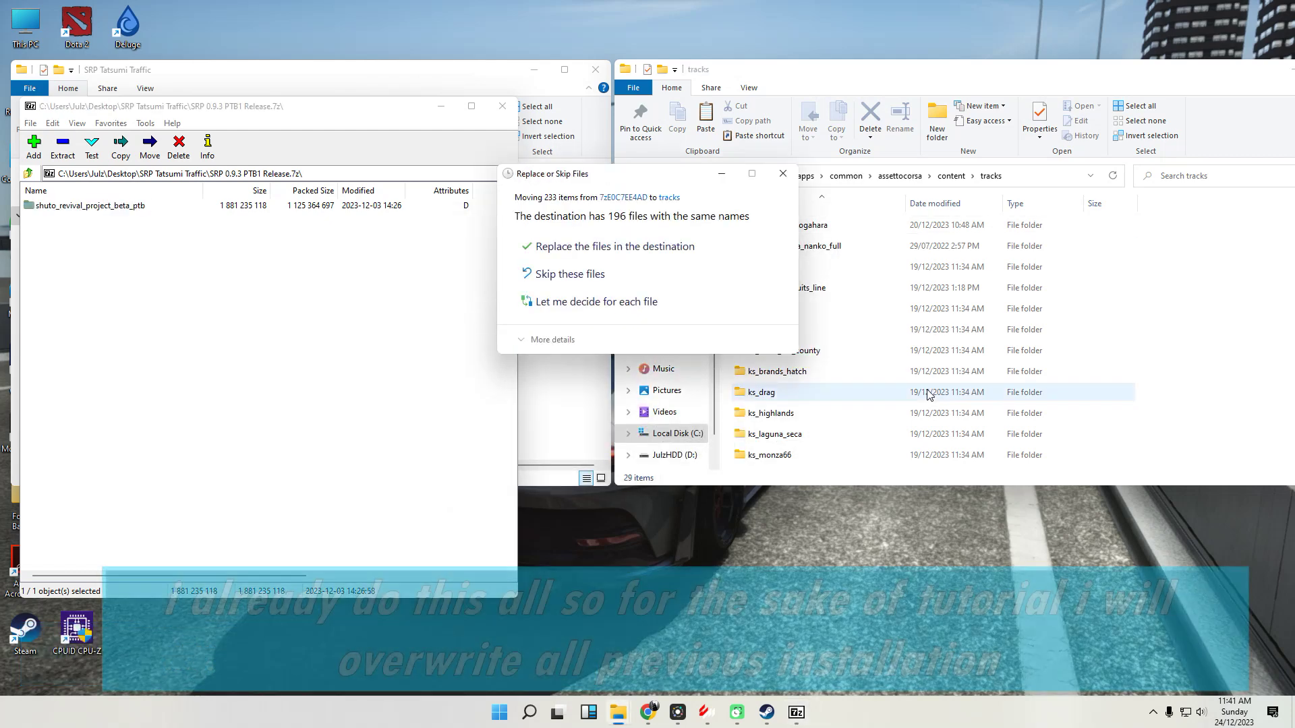
{"action": "left_click", "coordinate": [584, 253]}
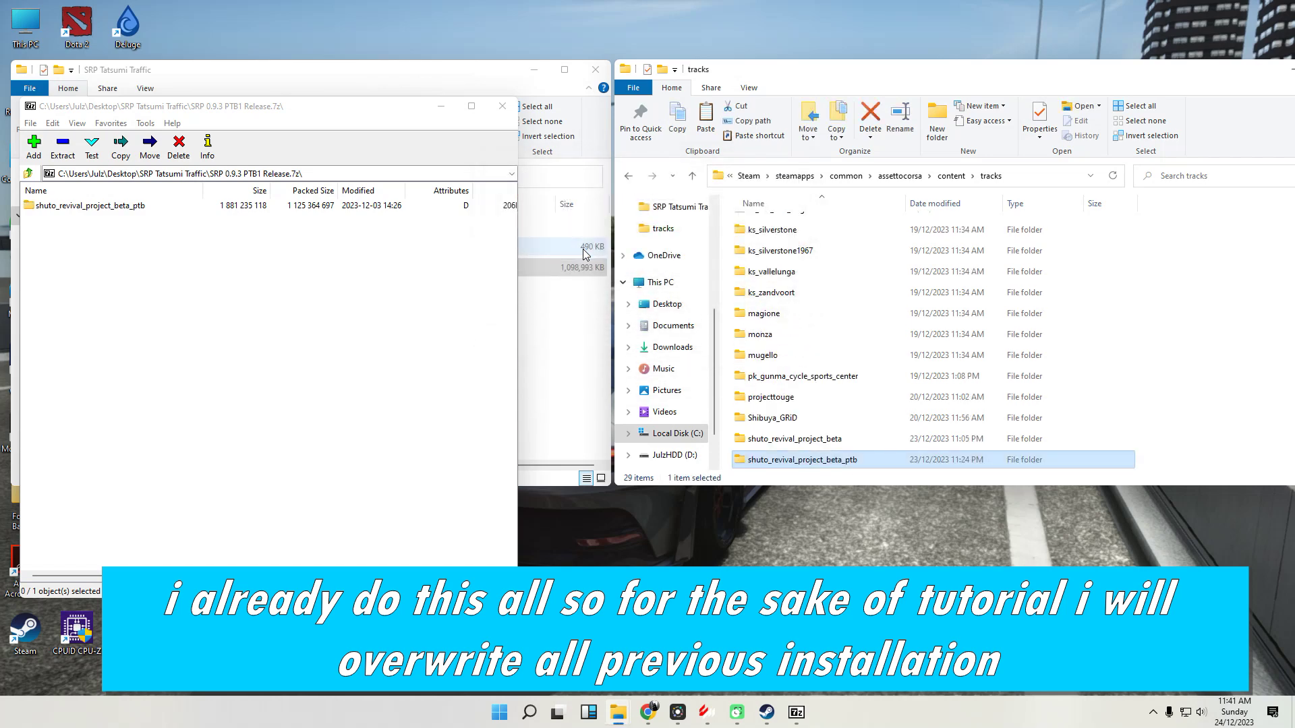
{"action": "left_click", "coordinate": [502, 106]}
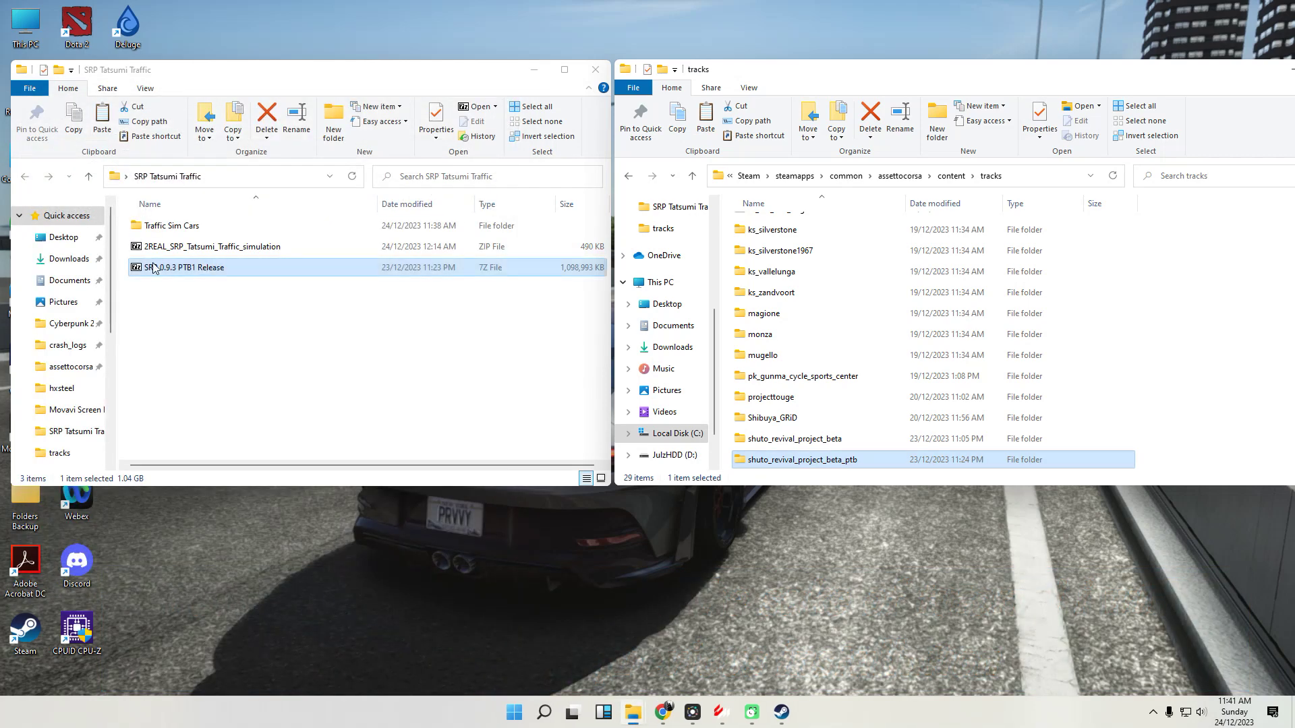
Extract shuto_revival_project_beta_ptb from the 2REAL_SRP_Tatsumi_Traffic_simulation archive into the tracks folder, replacing the existing files, and close the archive.
{"action": "double_click", "coordinate": [194, 252]}
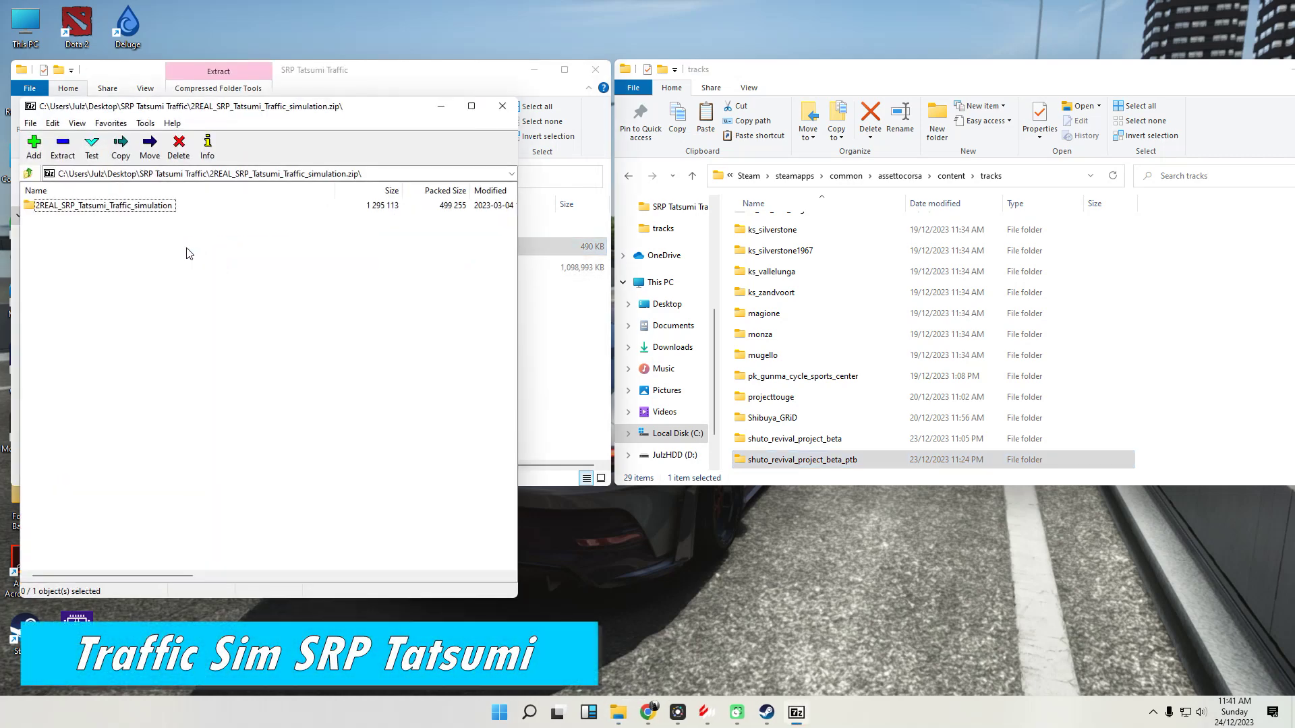
{"action": "double_click", "coordinate": [87, 206]}
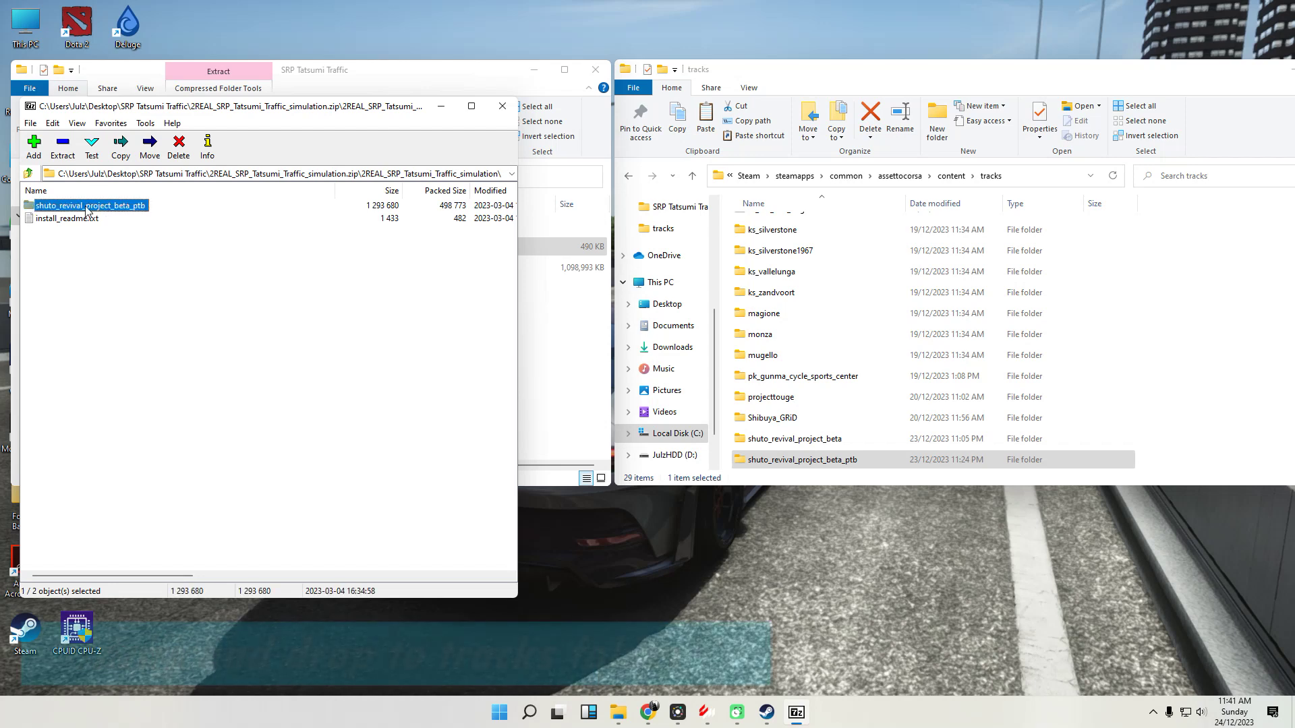
{"action": "left_click_drag", "start_coordinate": [87, 211], "coordinate": [1172, 403]}
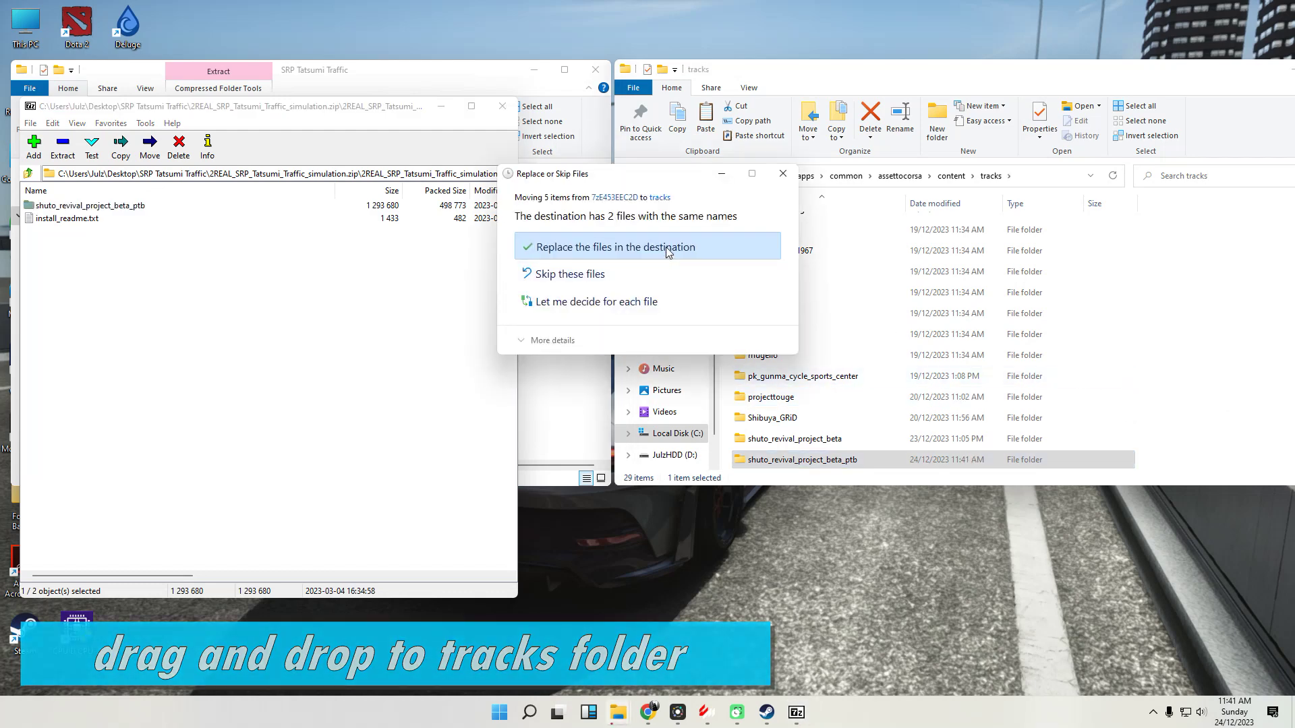
{"action": "left_click", "coordinate": [612, 240]}
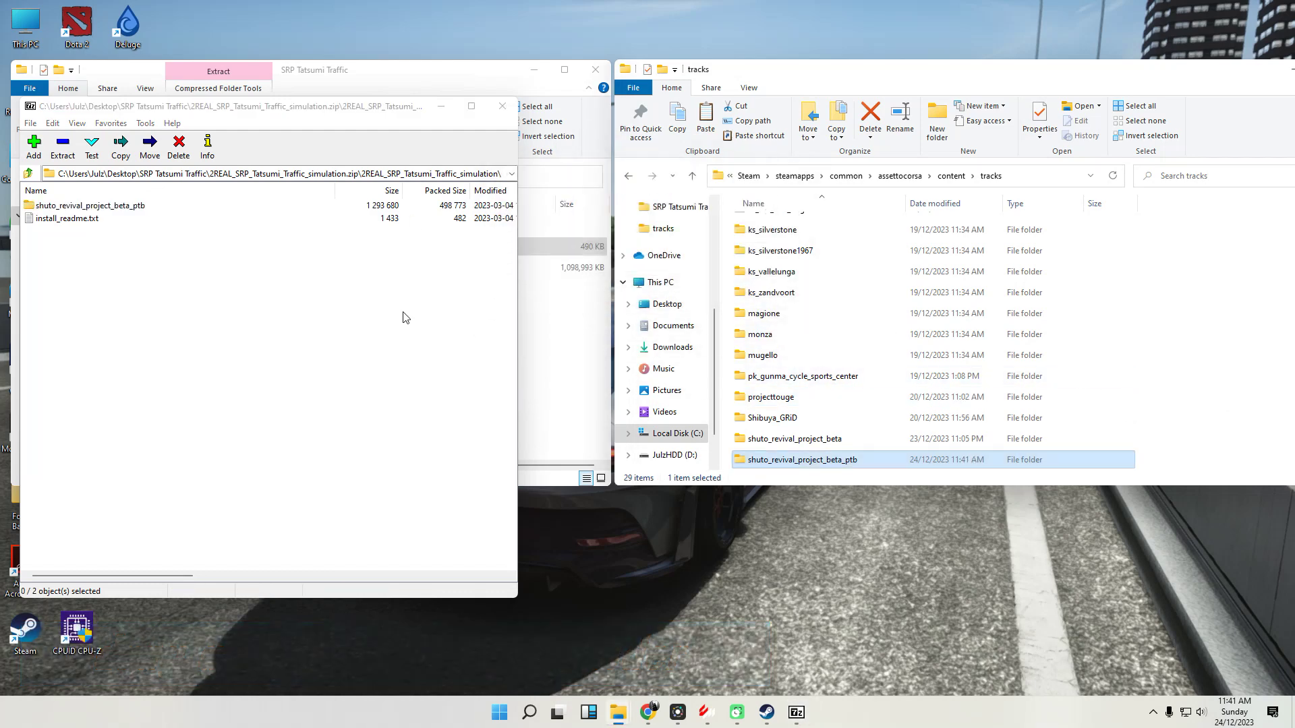
{"action": "left_click", "coordinate": [504, 108]}
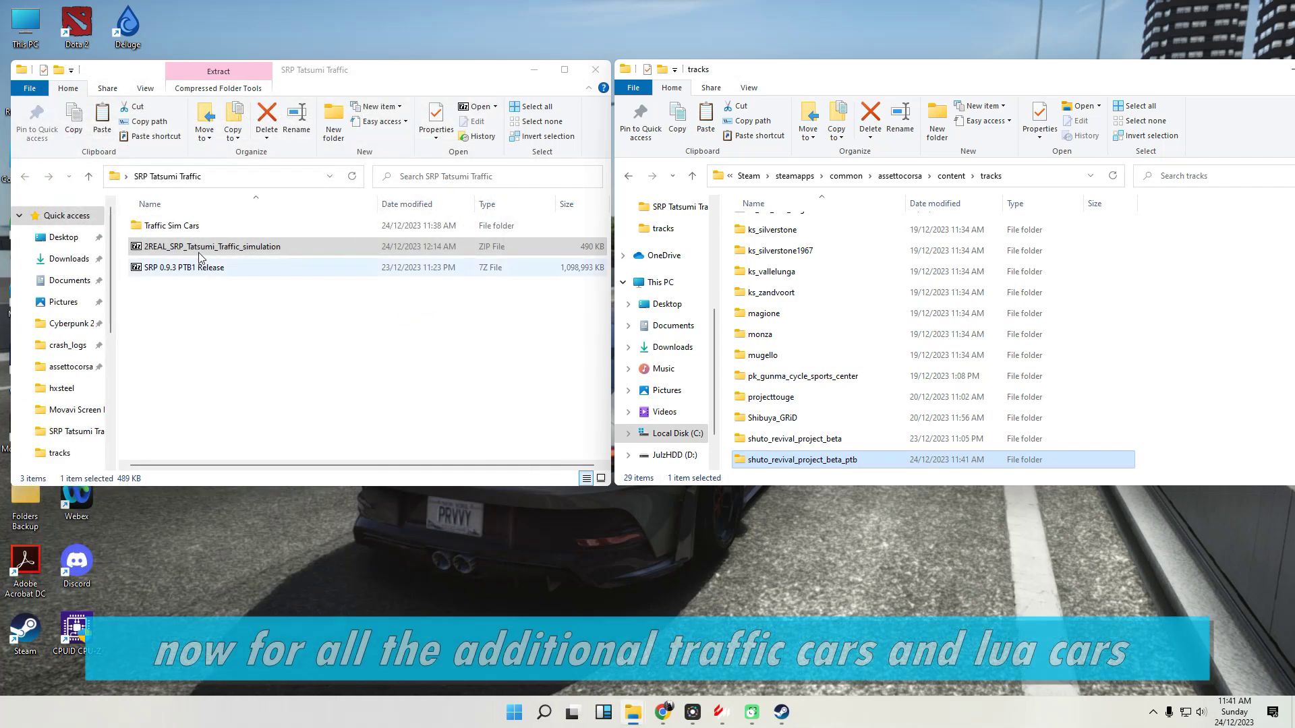
Open the 2REAL_27_Cars_for_Traffic_Planner_HQ+Lights_1_1 archive from the Traffic Sim Cars folder and enter its inner folder containing extension.
{"action": "double_click", "coordinate": [153, 226]}
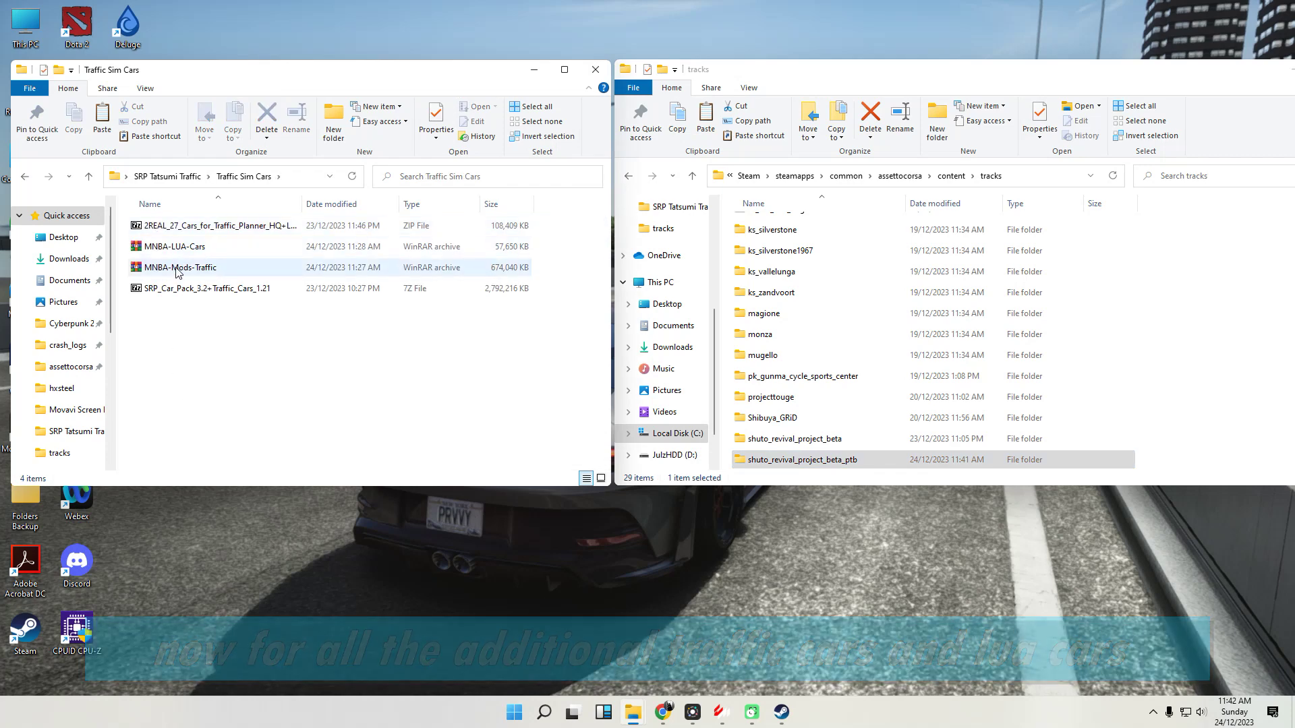
{"action": "left_click", "coordinate": [179, 230]}
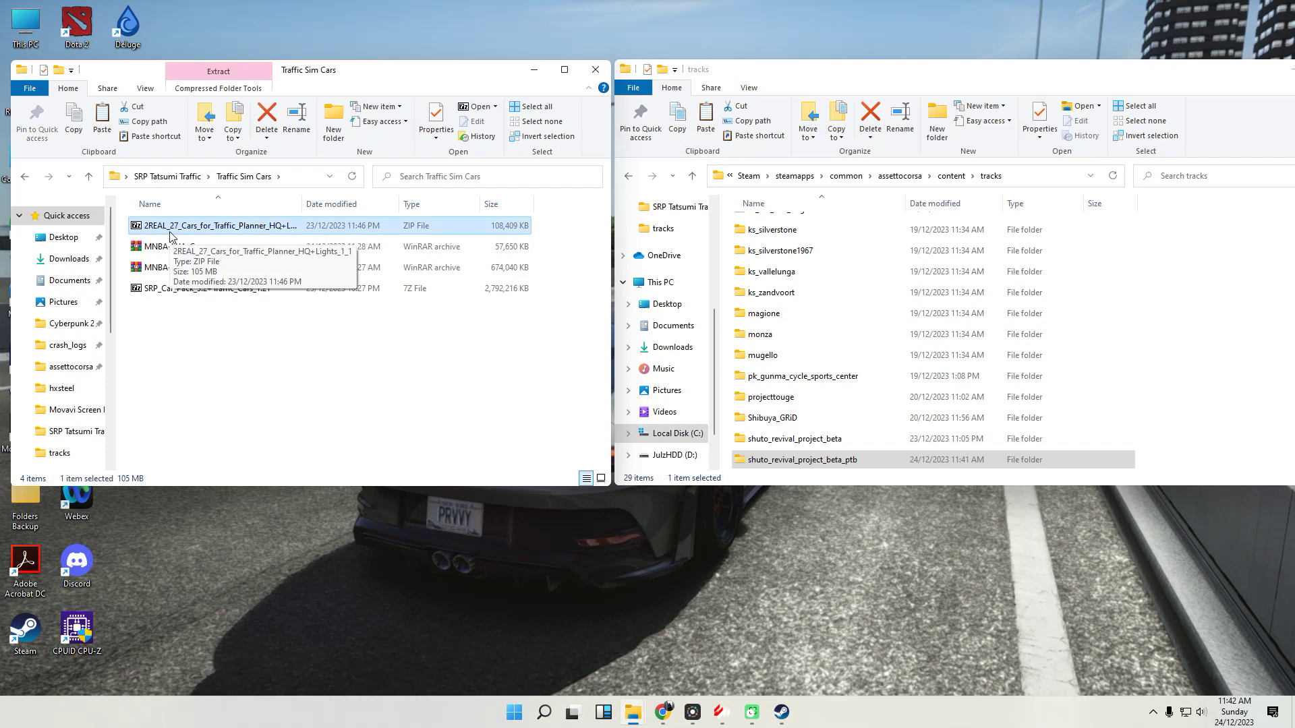
{"action": "double_click", "coordinate": [170, 233]}
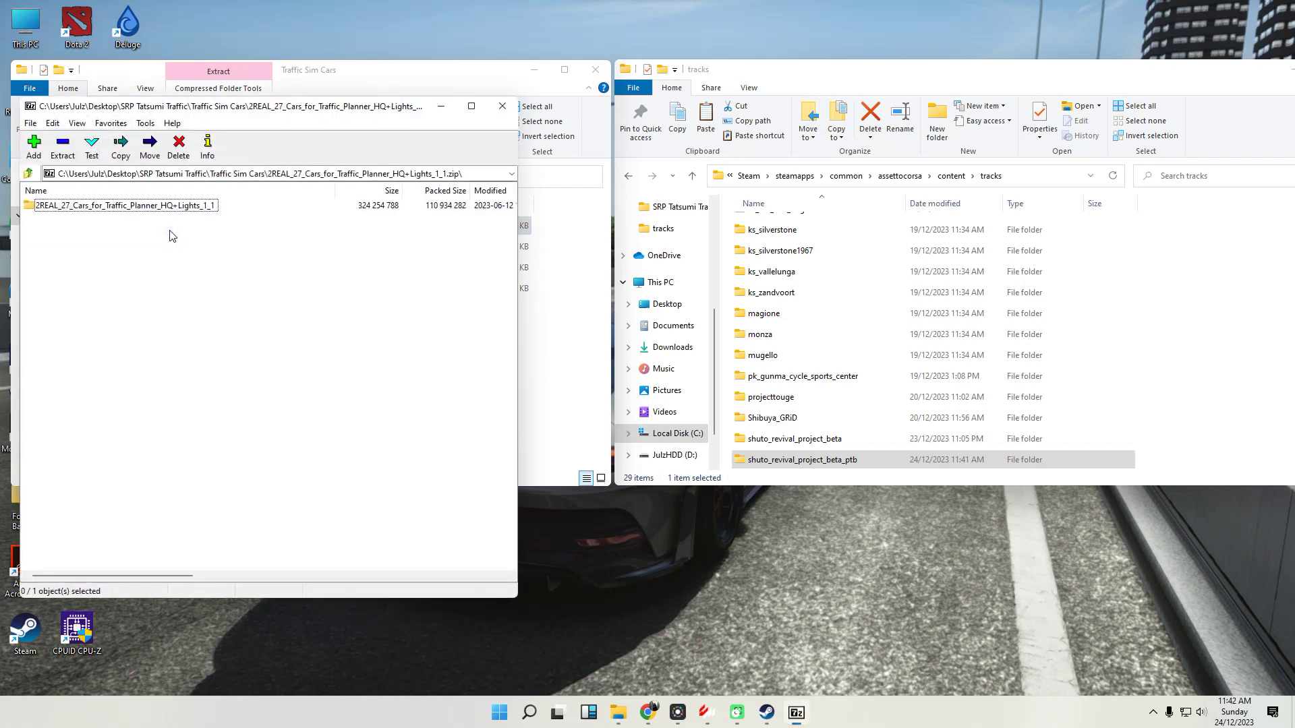
{"action": "left_click", "coordinate": [62, 205]}
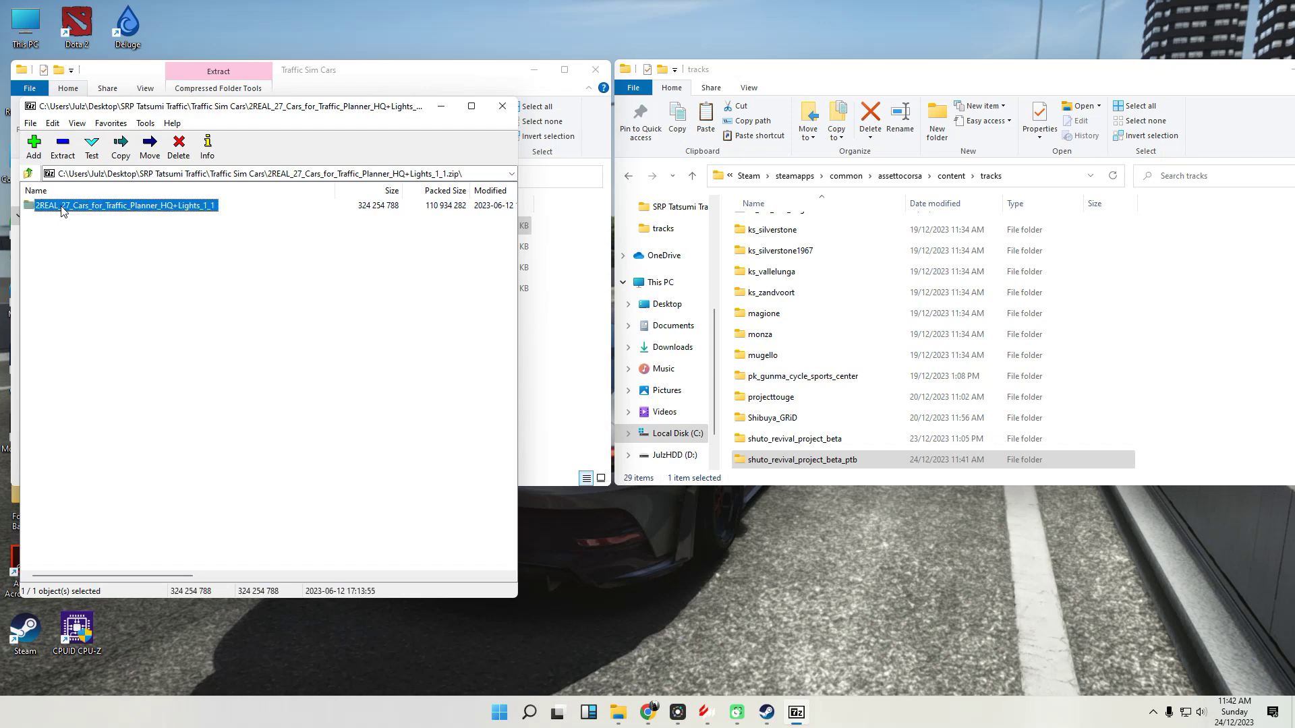
{"action": "double_click", "coordinate": [61, 206]}
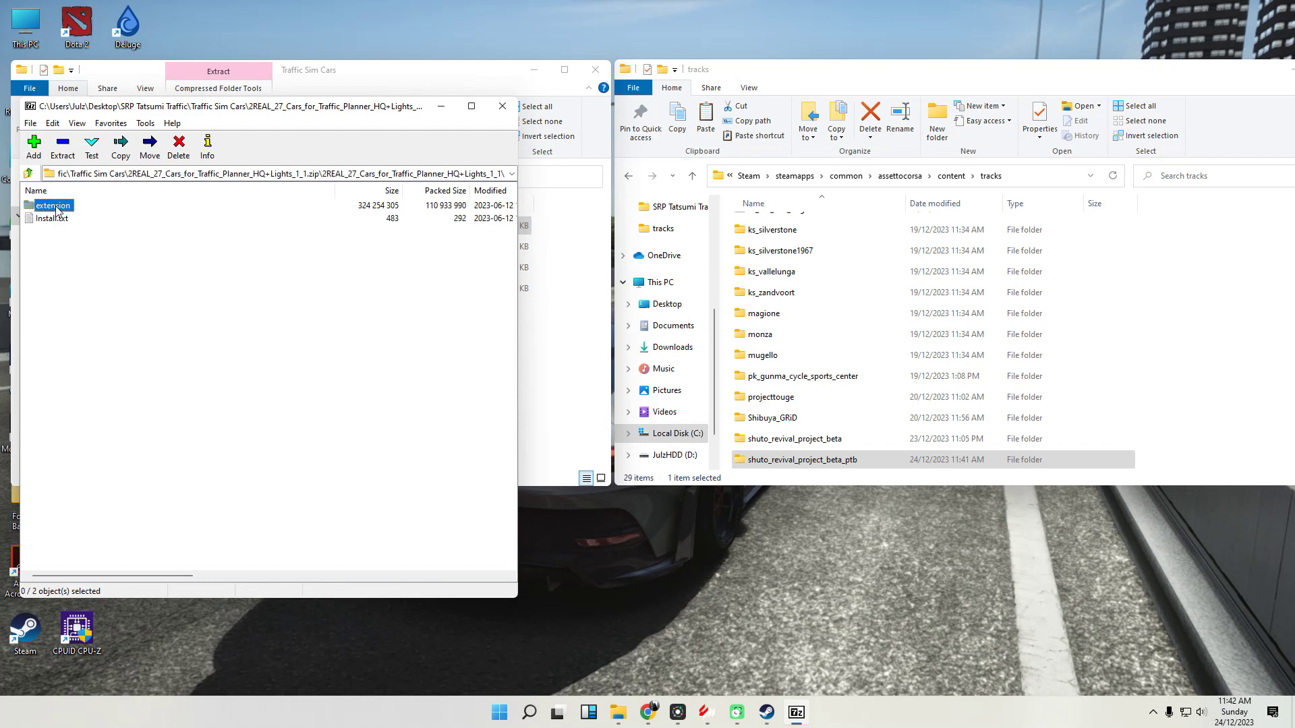
Extract the extension folder from the archive into the main assettocorsa folder, replacing the existing files, and close the archive.
{"action": "left_click", "coordinate": [694, 182]}
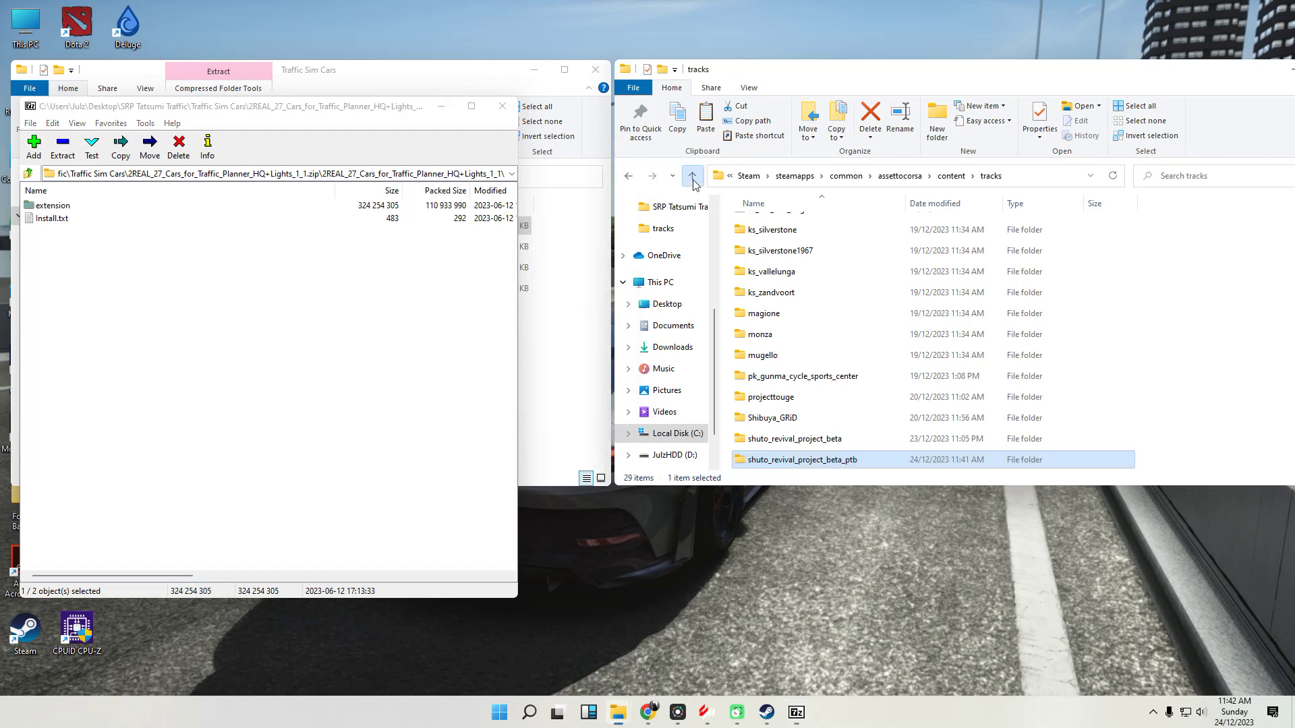
{"action": "left_click", "coordinate": [694, 182]}
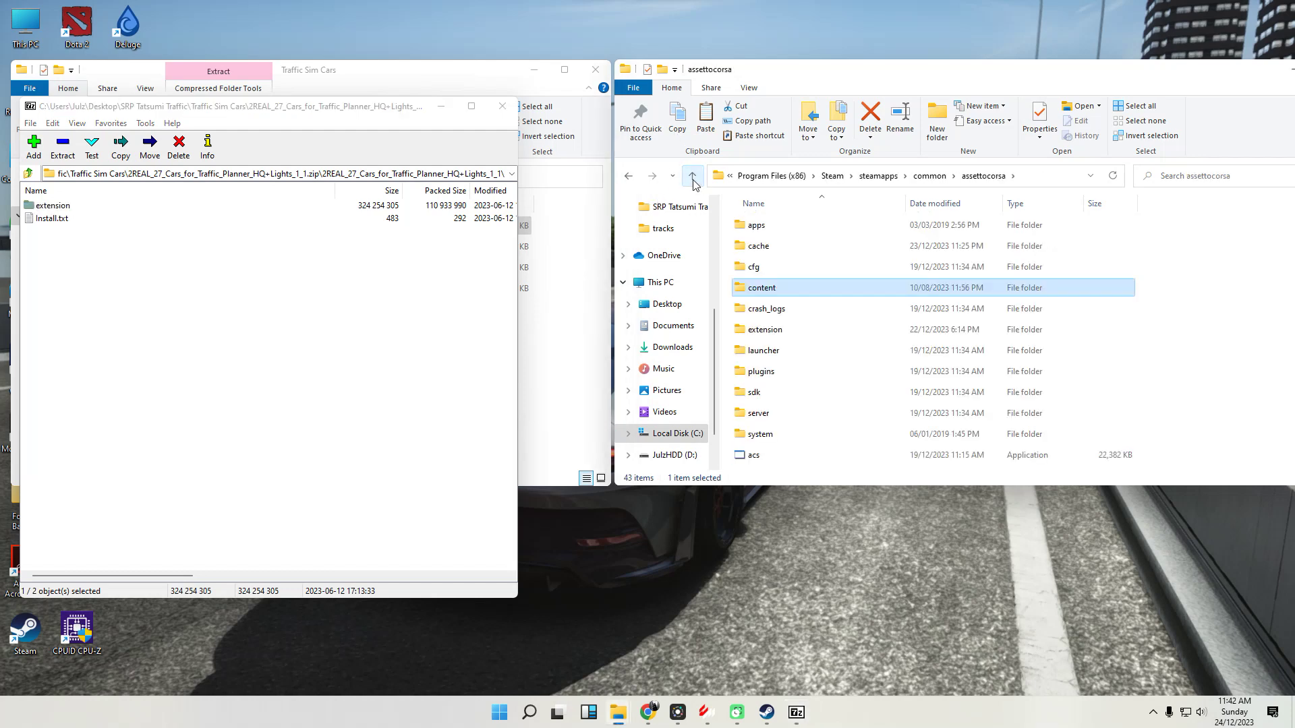
{"action": "left_click", "coordinate": [754, 335]}
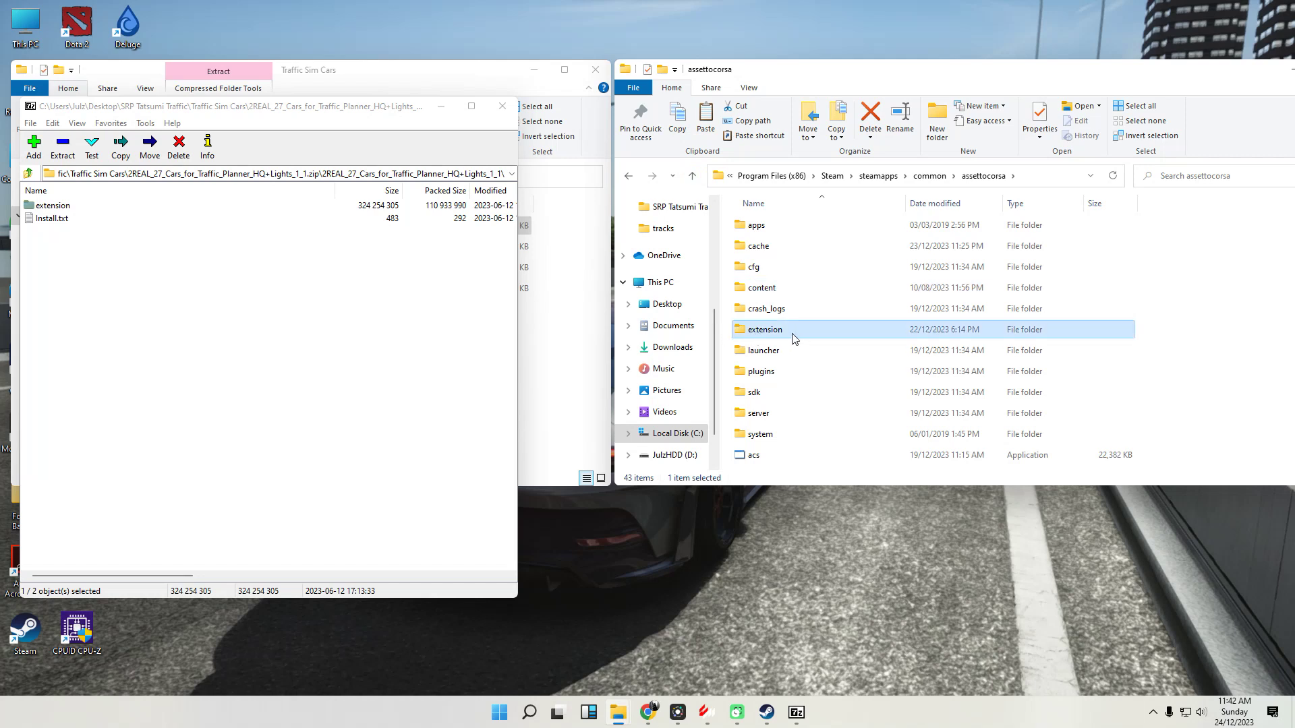
{"action": "left_click", "coordinate": [59, 207]}
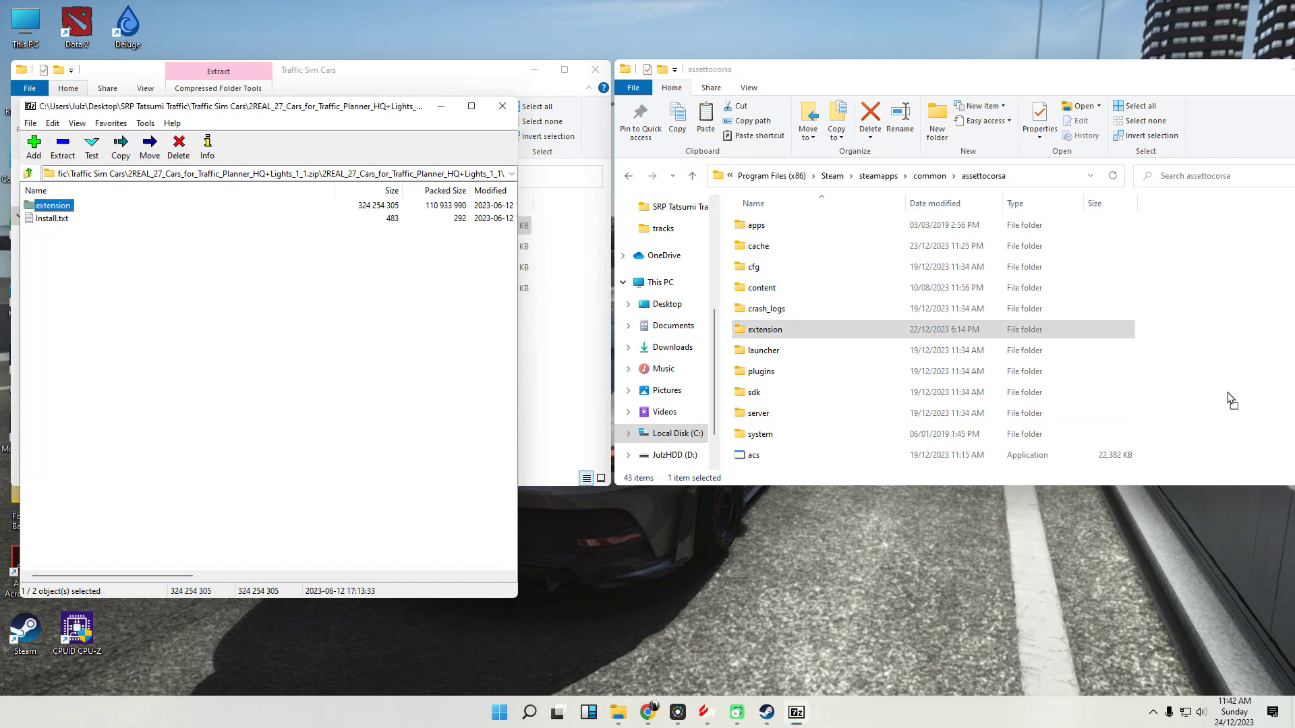
{"action": "left_click_drag", "start_coordinate": [1231, 402], "coordinate": [1224, 401]}
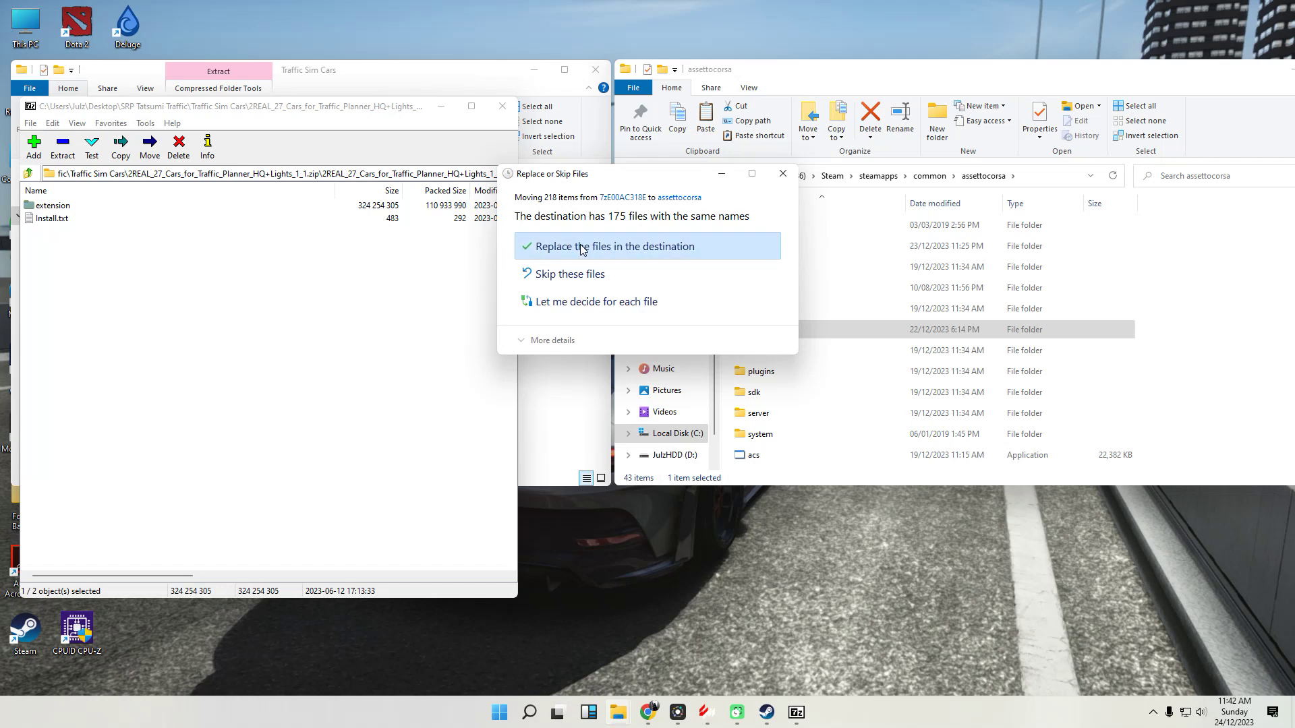
{"action": "left_click", "coordinate": [583, 250]}
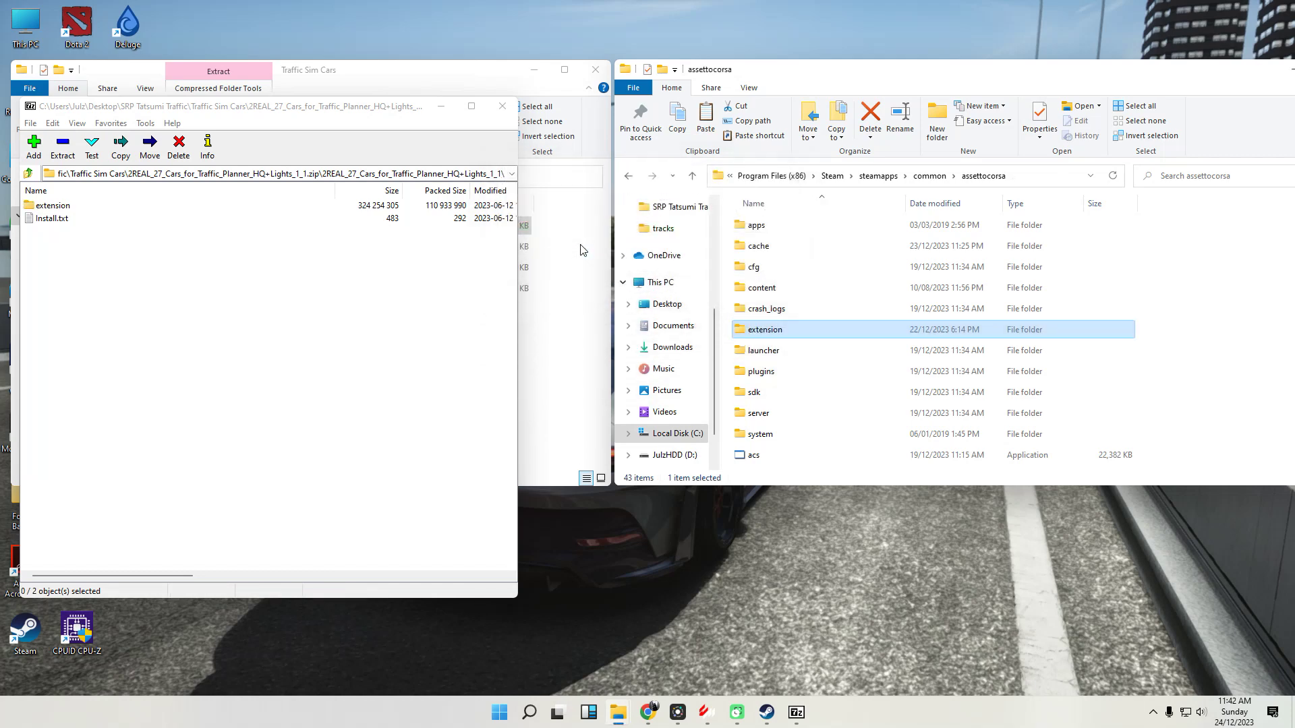
{"action": "left_click", "coordinate": [510, 111]}
Open the MNBA-LUA-Cars archive and browse the assettocorsa folder to extension\lua\tools\csp-traffic-tool.
{"action": "double_click", "coordinate": [174, 247]}
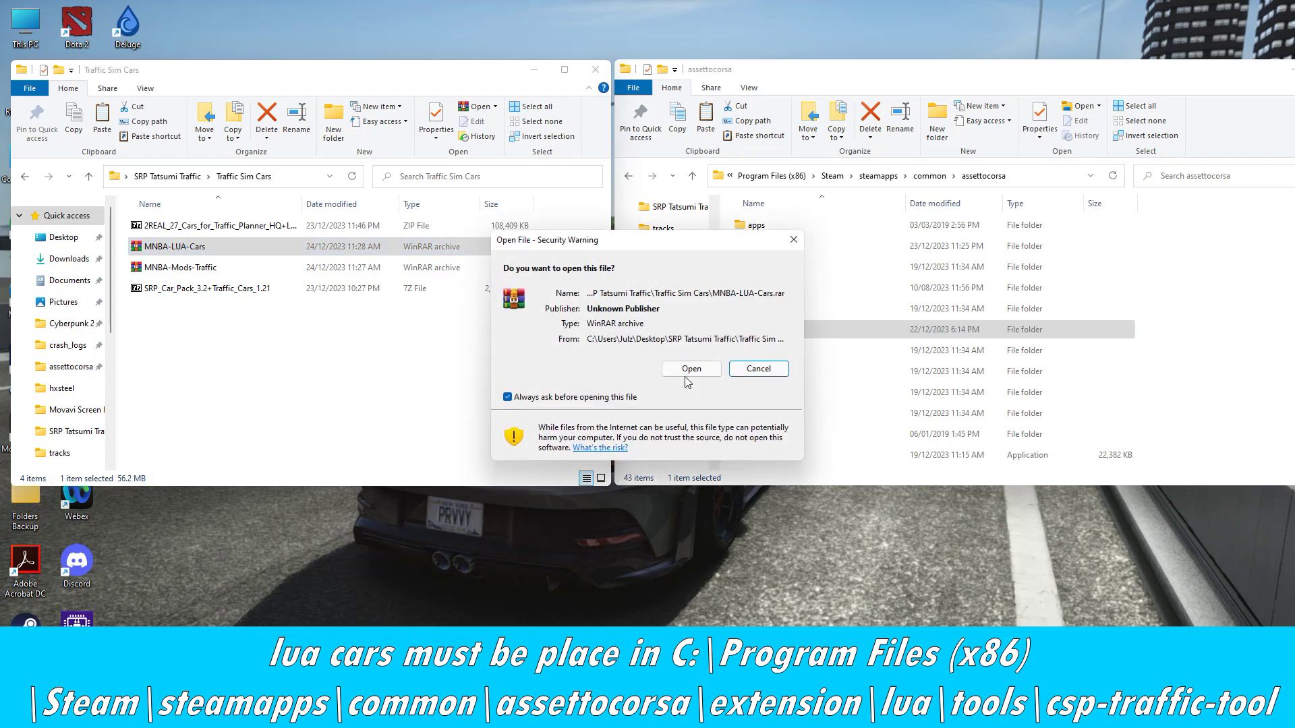
{"action": "left_click", "coordinate": [688, 372]}
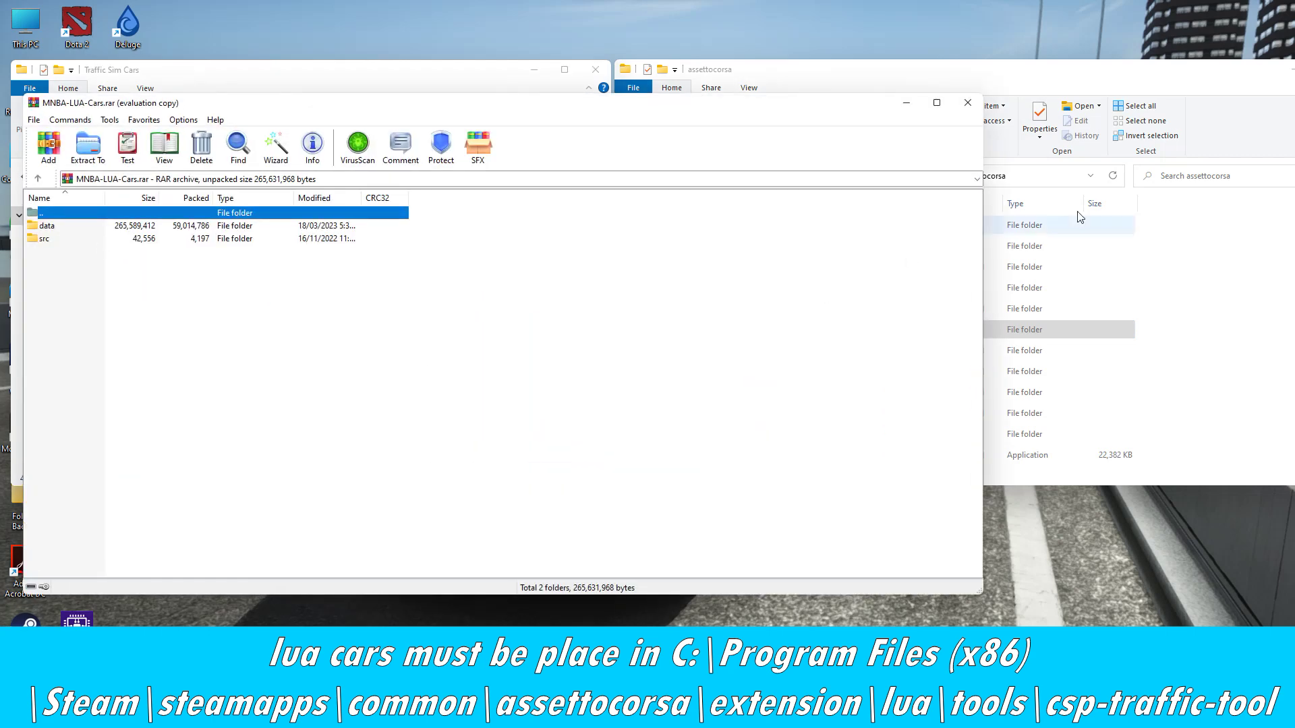
{"action": "left_click", "coordinate": [1075, 84]}
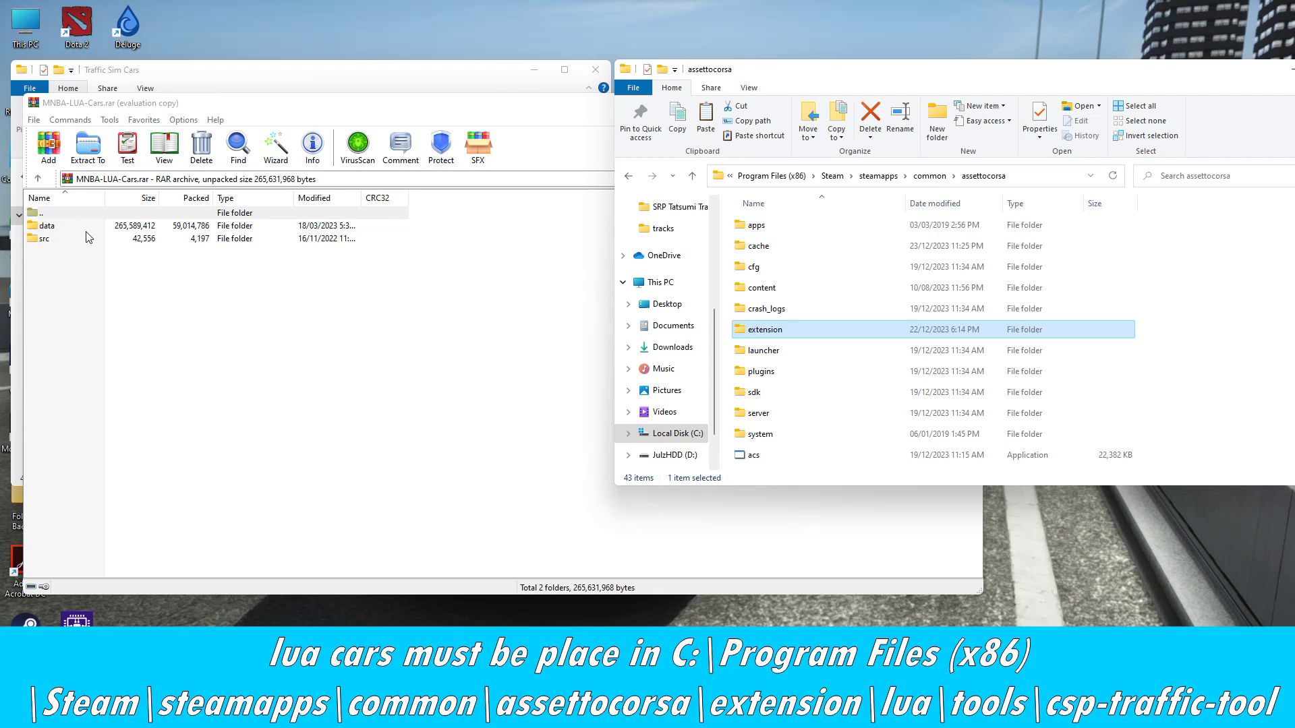
{"action": "double_click", "coordinate": [765, 330]}
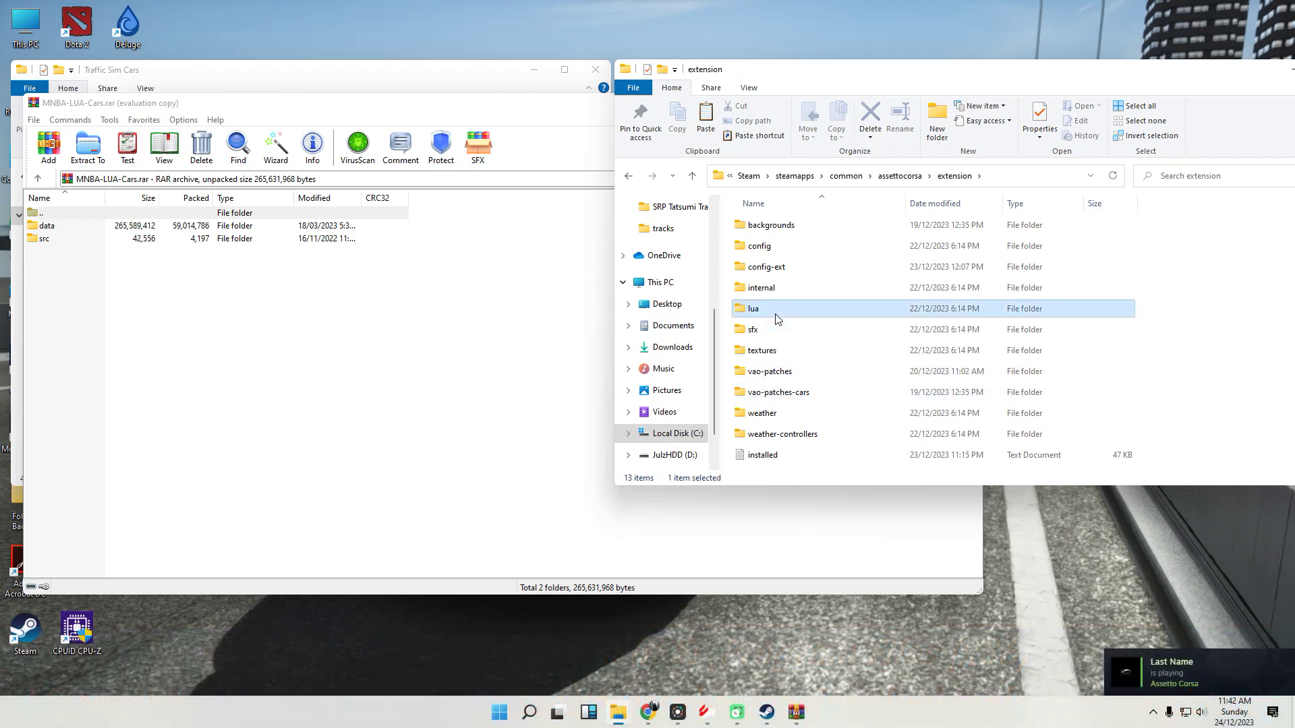
{"action": "double_click", "coordinate": [776, 314]}
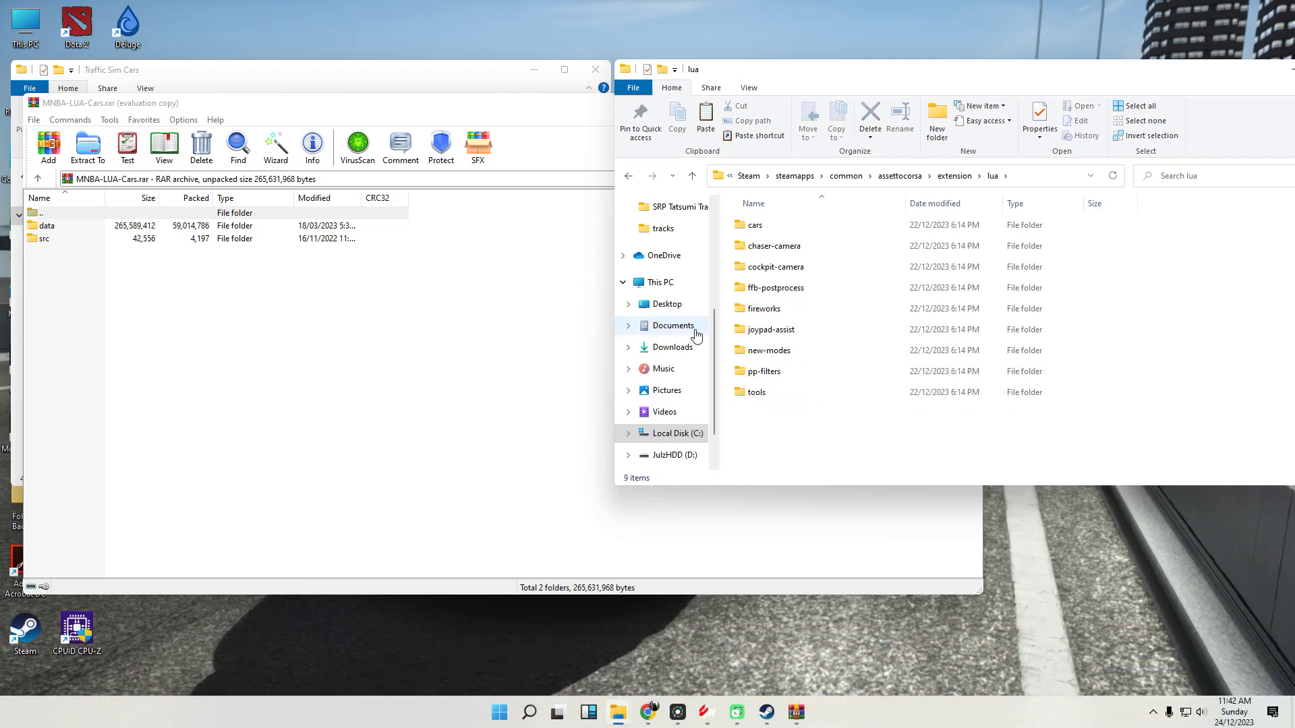
{"action": "left_click", "coordinate": [756, 394]}
{"action": "double_click", "coordinate": [756, 395]}
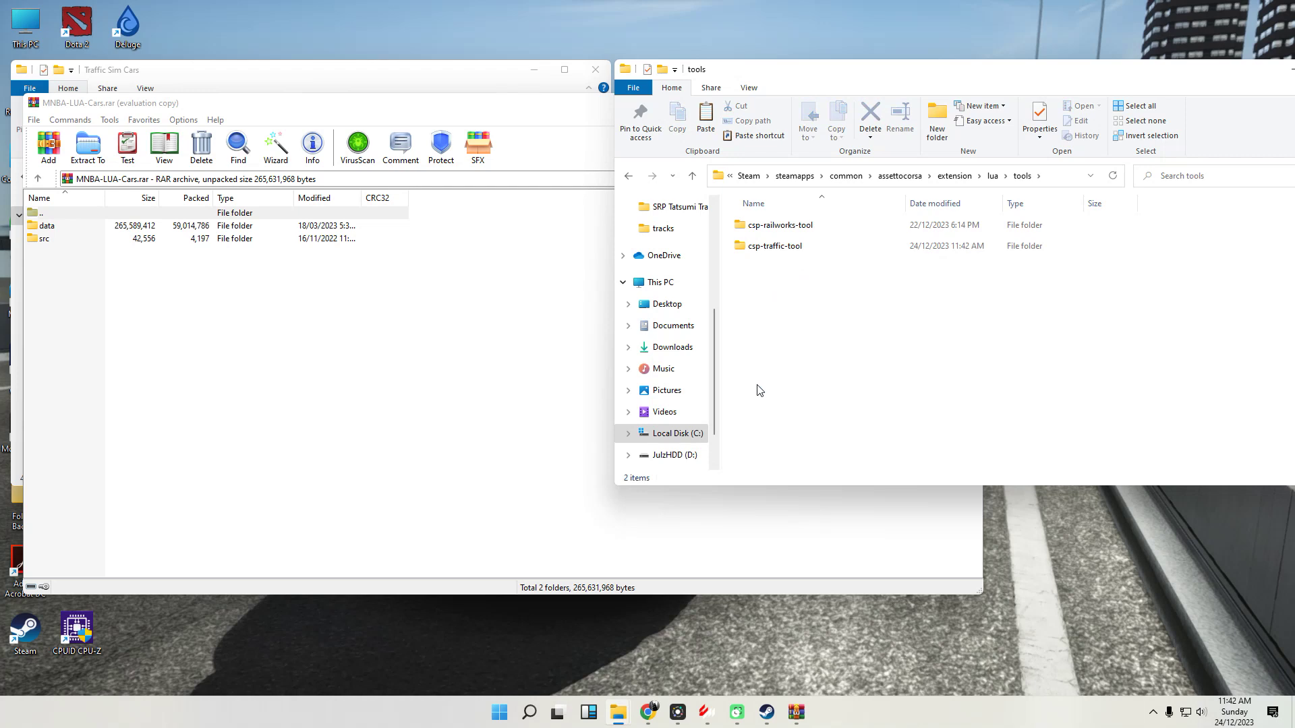
{"action": "double_click", "coordinate": [767, 253]}
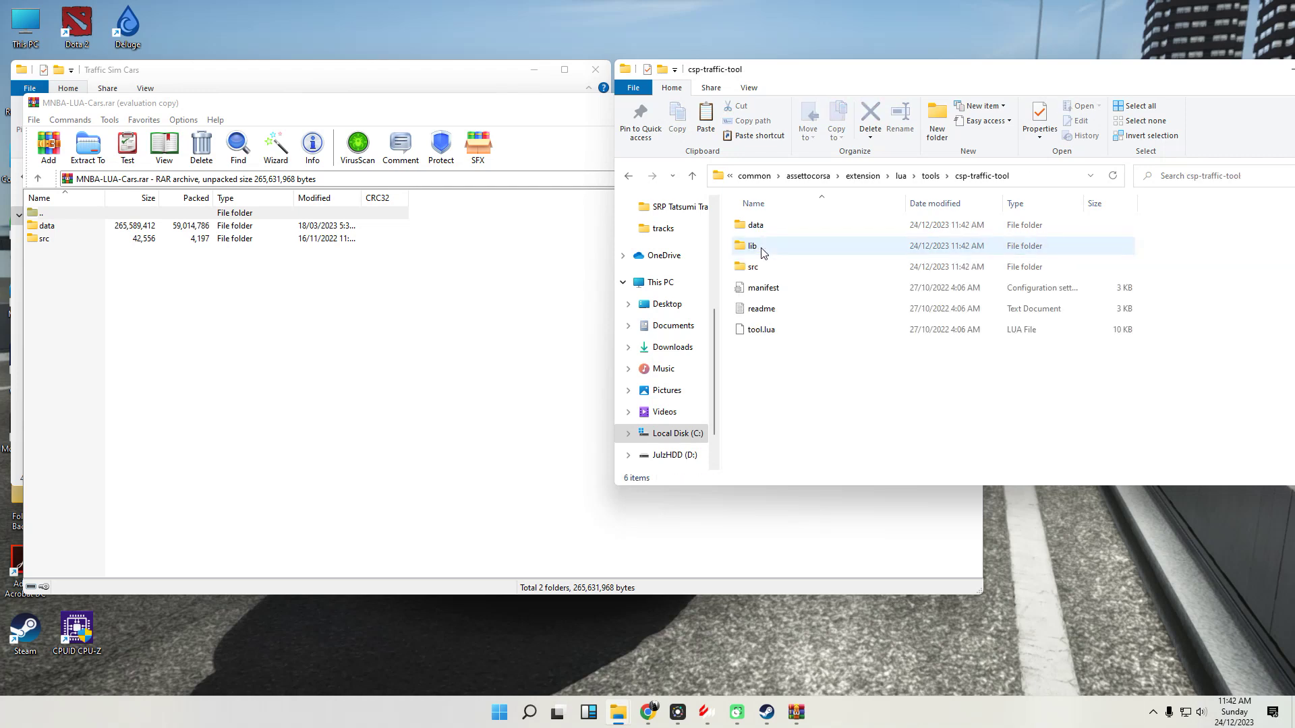
Extract the data and src folders from MNBA-LUA-Cars into csp-traffic-tool, replacing the existing files, and close the archive.
{"action": "left_click_drag", "start_coordinate": [51, 277], "coordinate": [42, 223]}
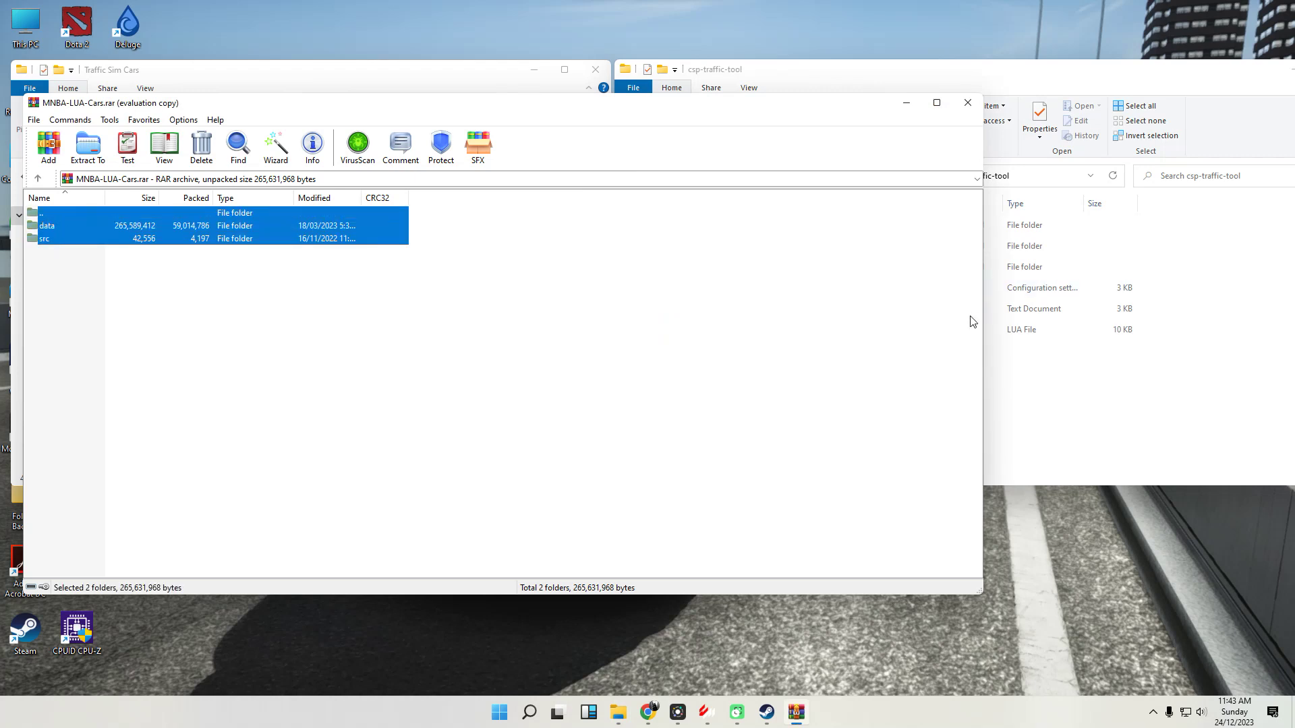
{"action": "left_click_drag", "start_coordinate": [984, 325], "coordinate": [605, 330]}
{"action": "left_click", "coordinate": [174, 270]}
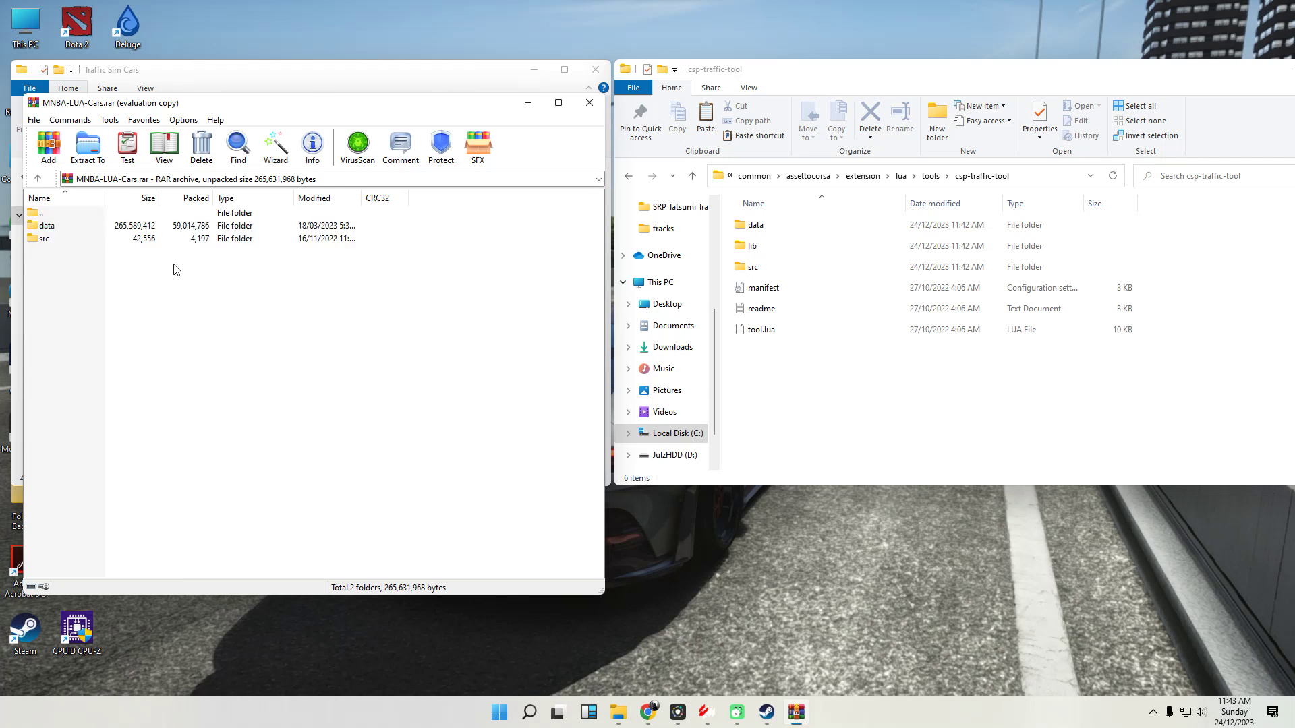
{"action": "left_click", "coordinate": [49, 229]}
{"action": "left_click", "coordinate": [59, 238], "text": "shift"}
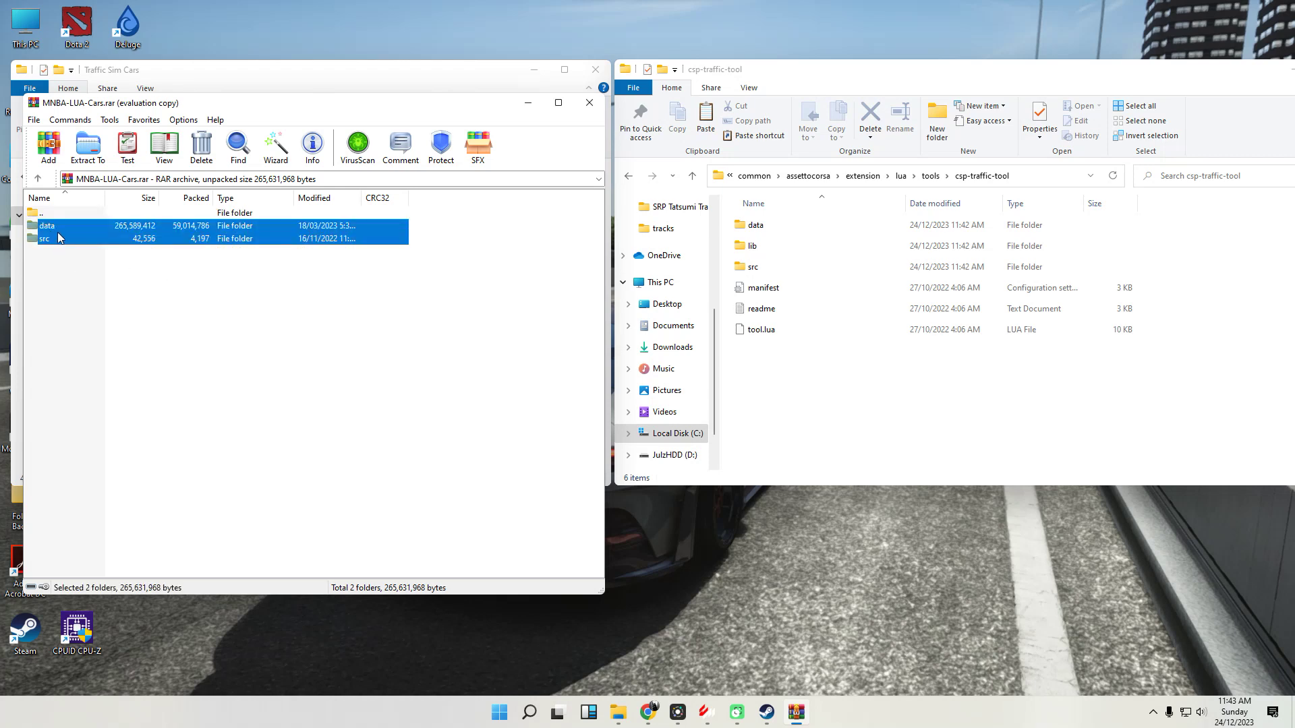
{"action": "left_click_drag", "start_coordinate": [917, 398], "coordinate": [917, 399]}
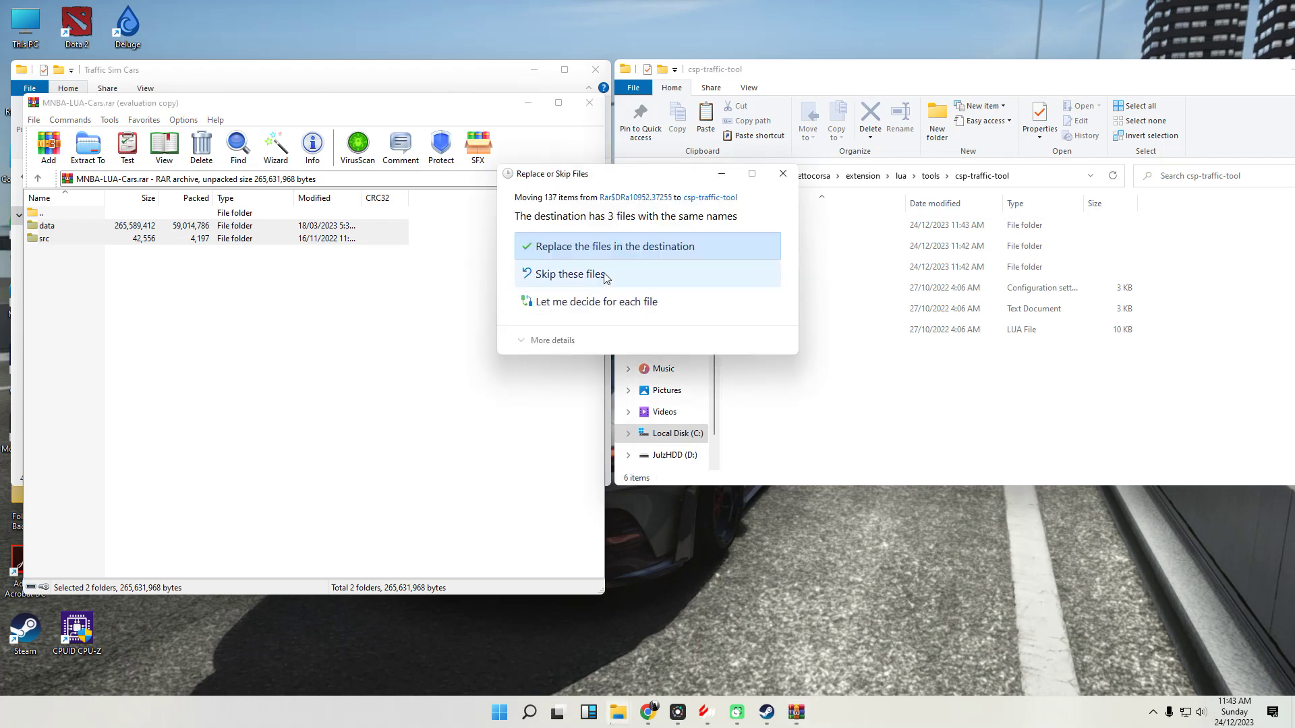
{"action": "left_click", "coordinate": [674, 247]}
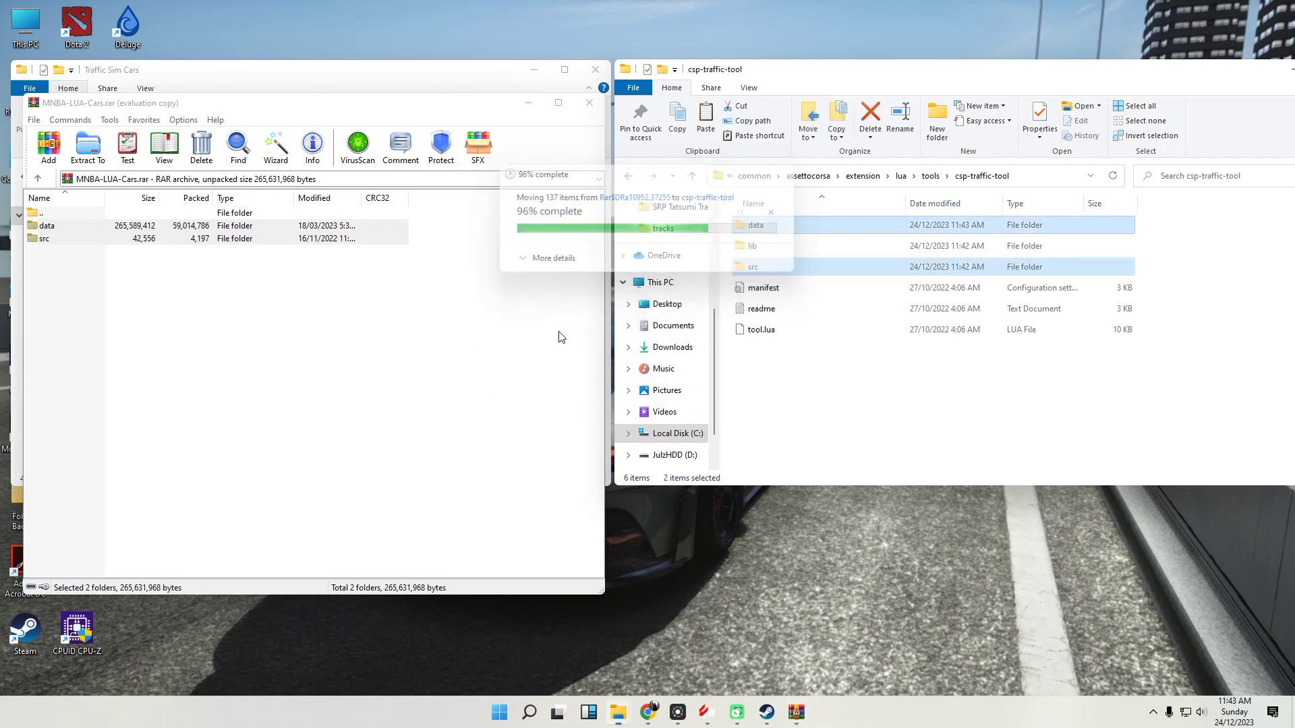
{"action": "left_click", "coordinate": [589, 102]}
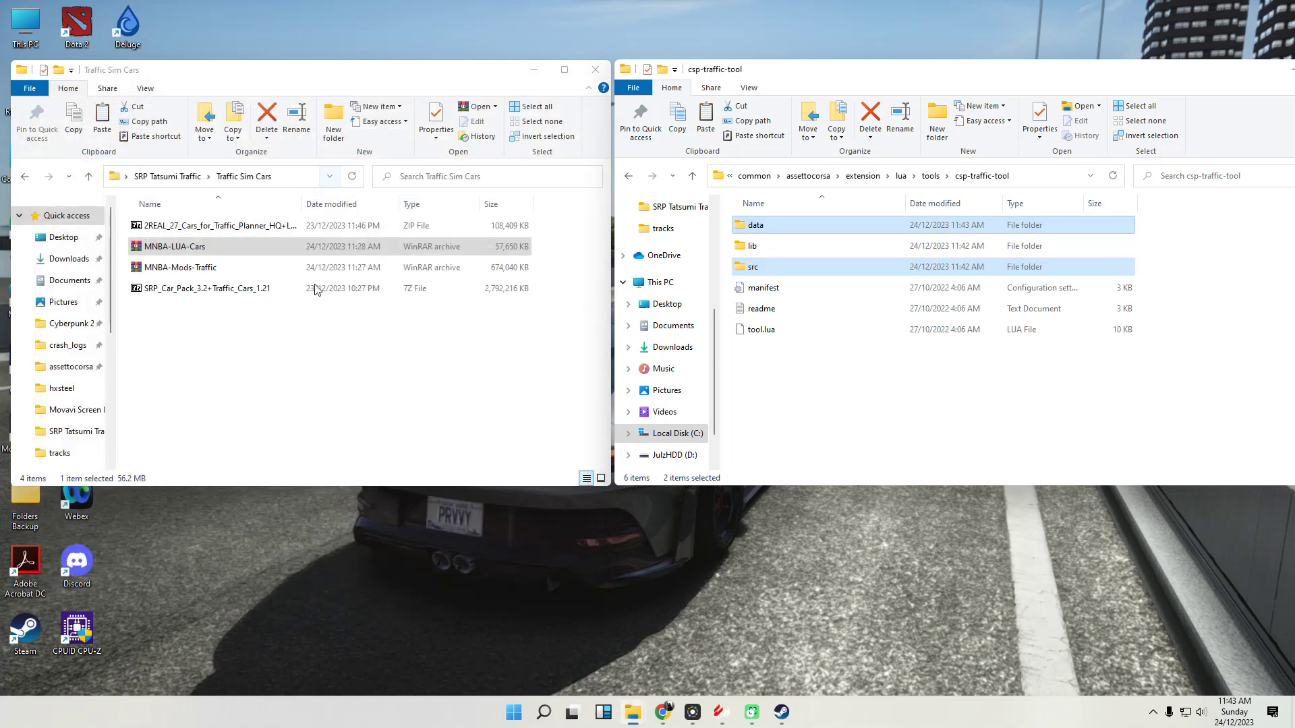
Open the MNBA-Mods-Traffic archive and browse from csp-traffic-tool to assettocorsa's content\cars folder.
{"action": "left_click", "coordinate": [169, 275]}
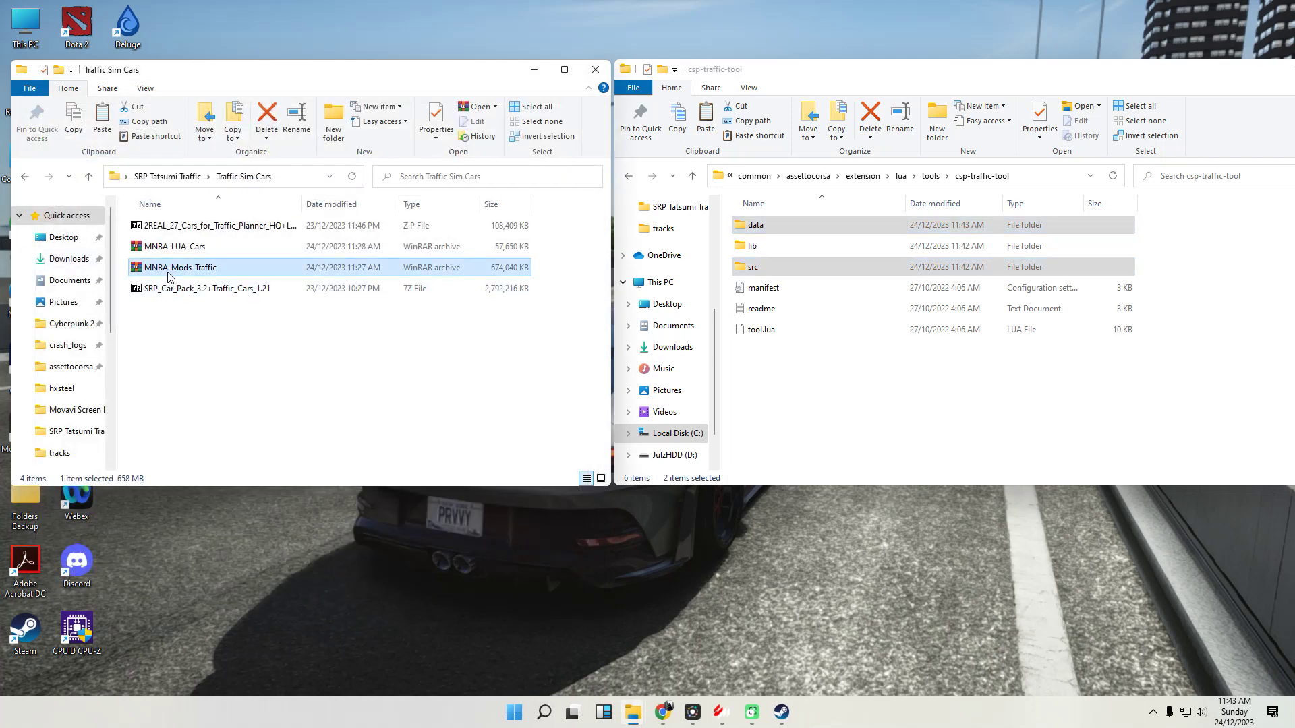
{"action": "double_click", "coordinate": [170, 270]}
{"action": "left_click", "coordinate": [691, 370]}
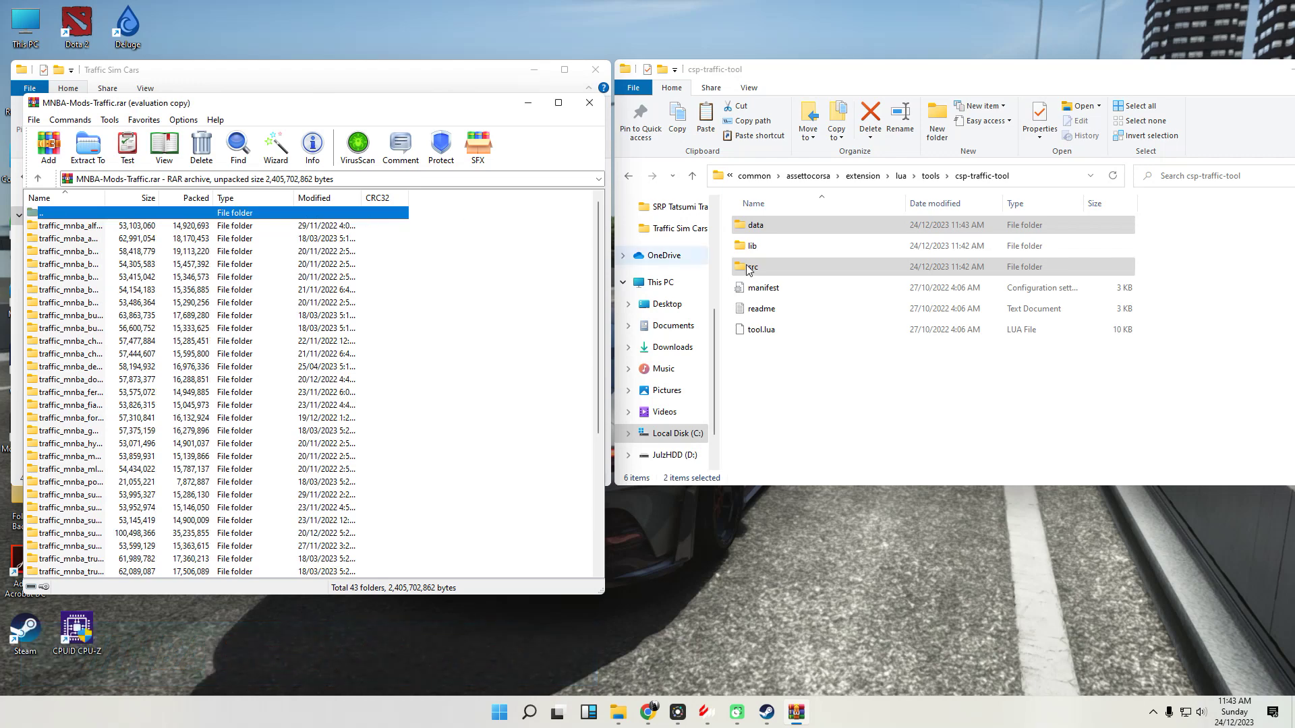
{"action": "left_click", "coordinate": [693, 176]}
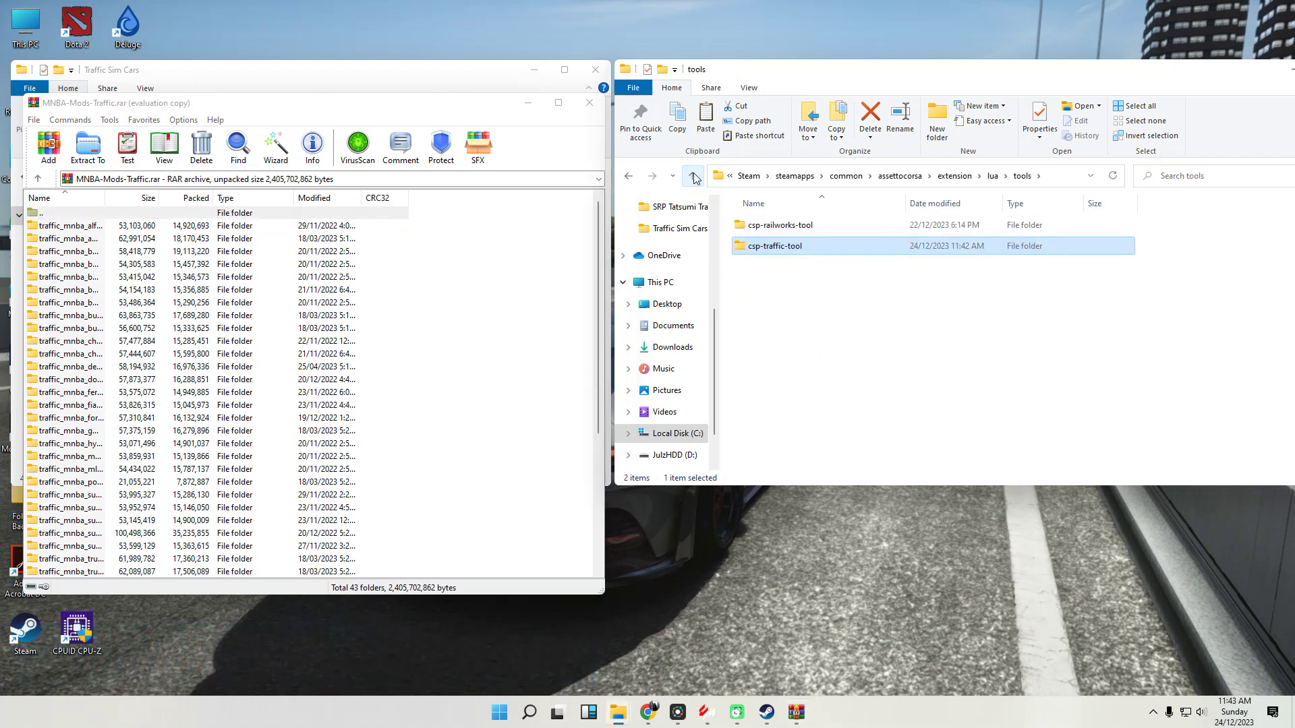
{"action": "left_click", "coordinate": [694, 176]}
{"action": "left_click", "coordinate": [693, 176]}
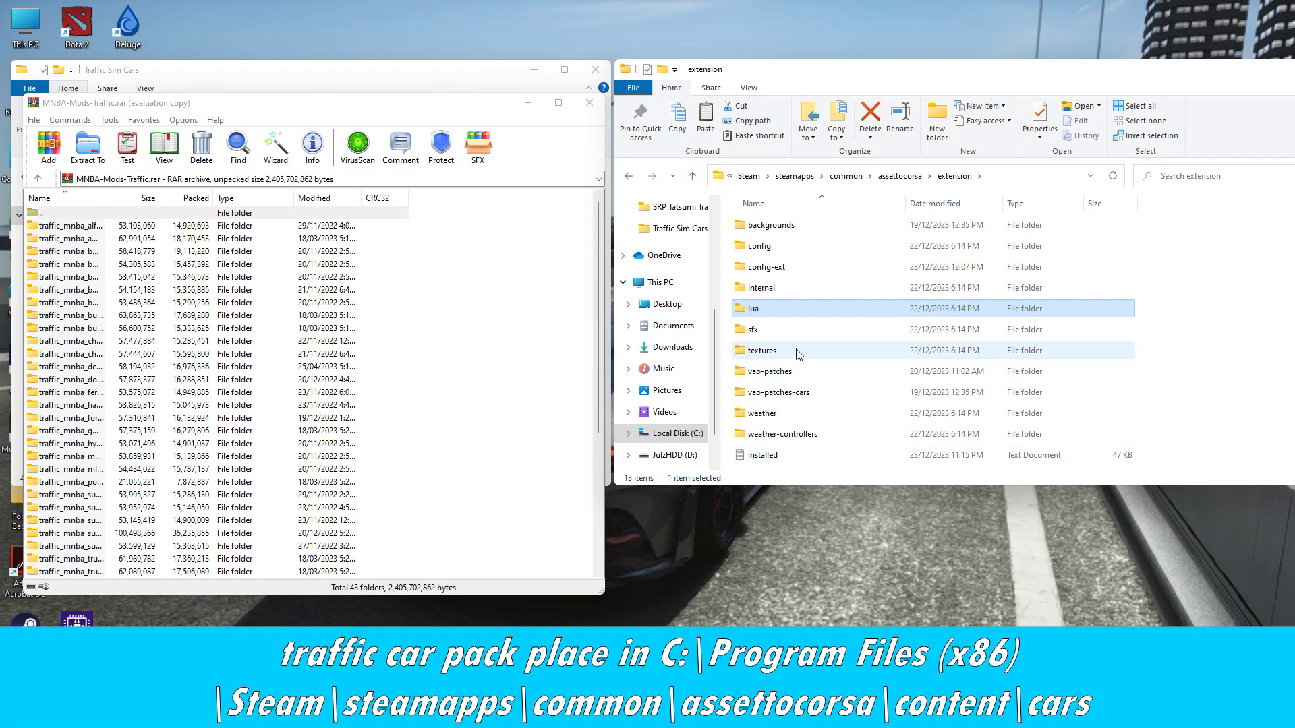
{"action": "left_click", "coordinate": [692, 176]}
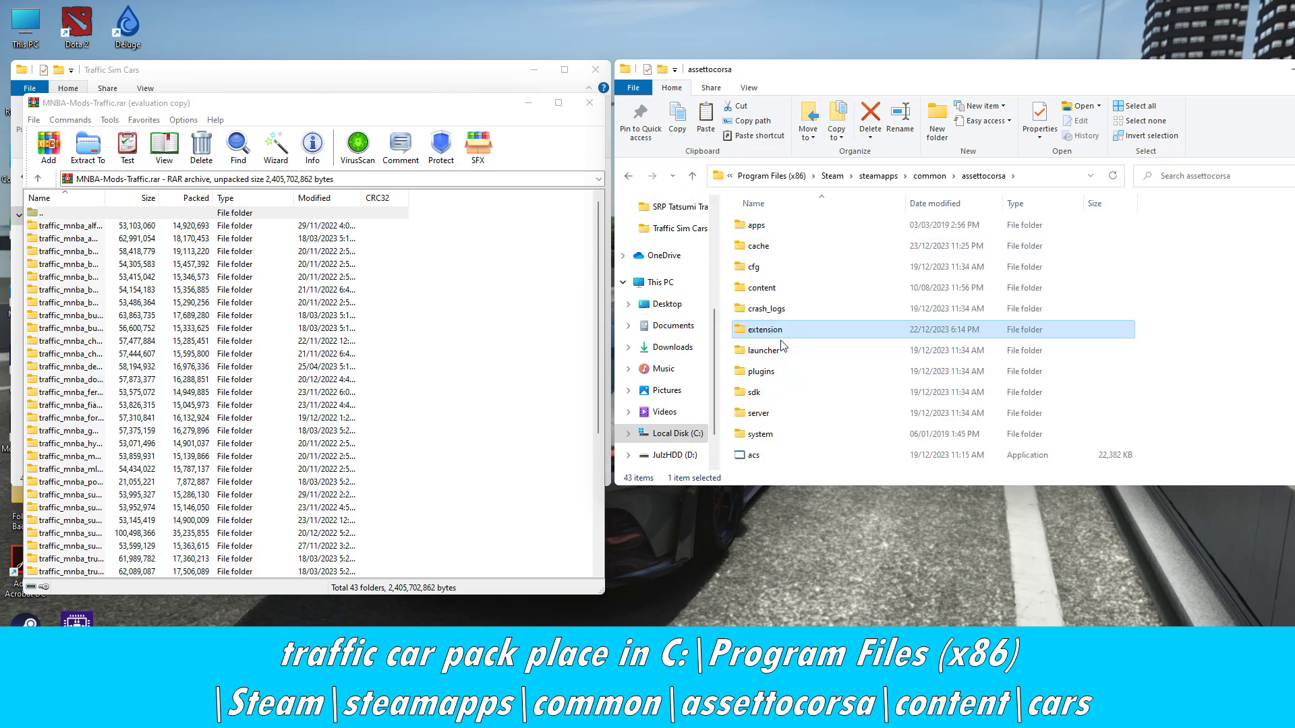
{"action": "left_click", "coordinate": [753, 294]}
{"action": "double_click", "coordinate": [753, 295]}
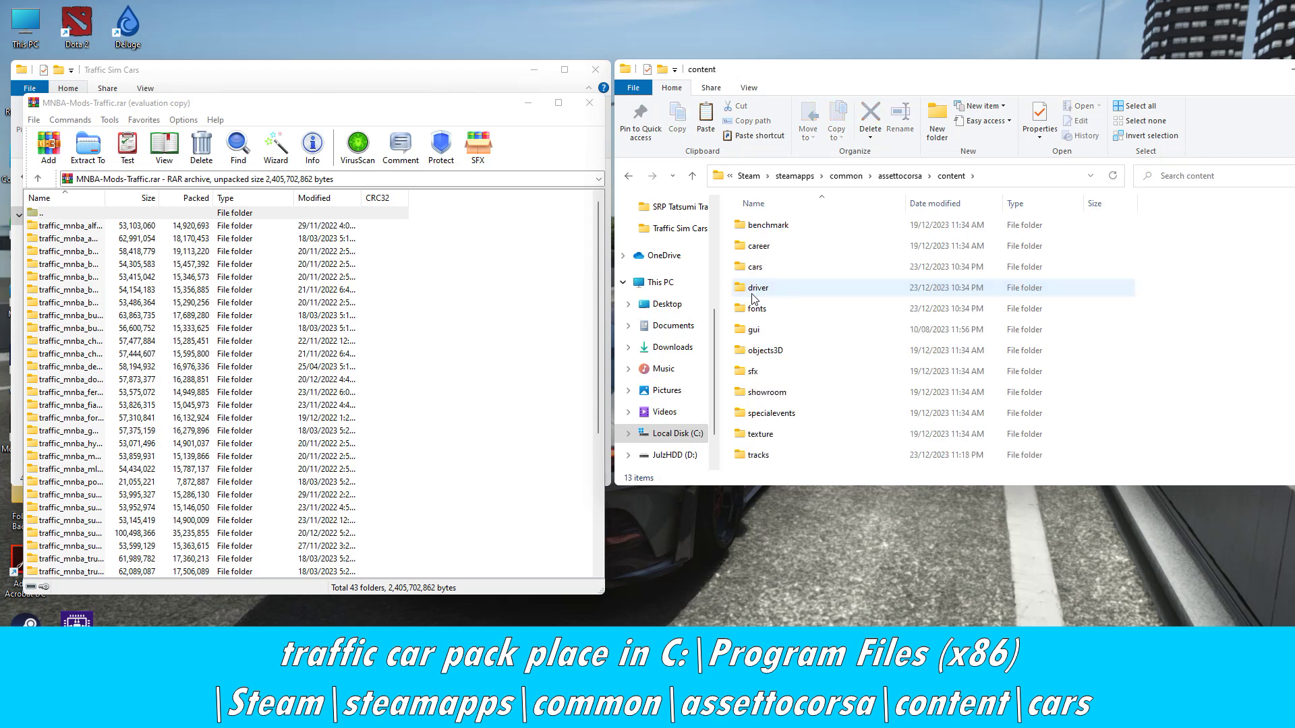
{"action": "double_click", "coordinate": [756, 268]}
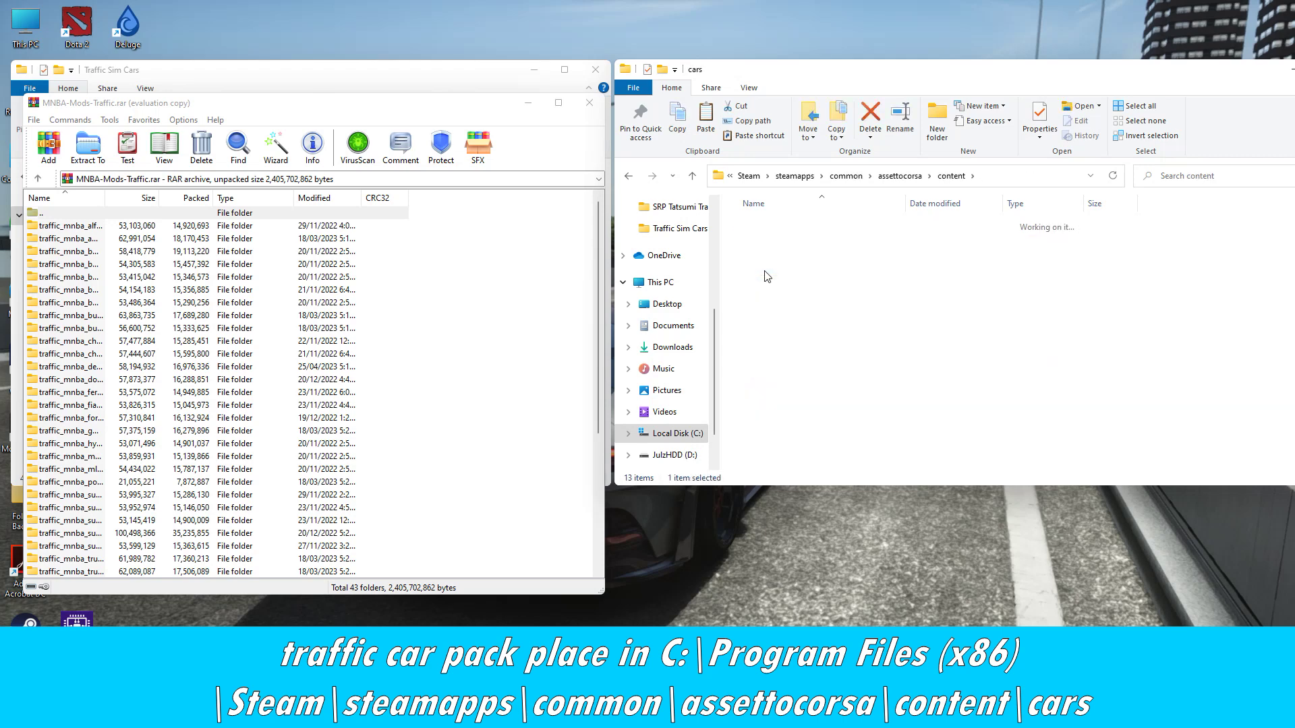
Extract all the traffic_mnba car folders from the MNBA-Mods-Traffic archive into the content\cars folder.
{"action": "left_click", "coordinate": [68, 226]}
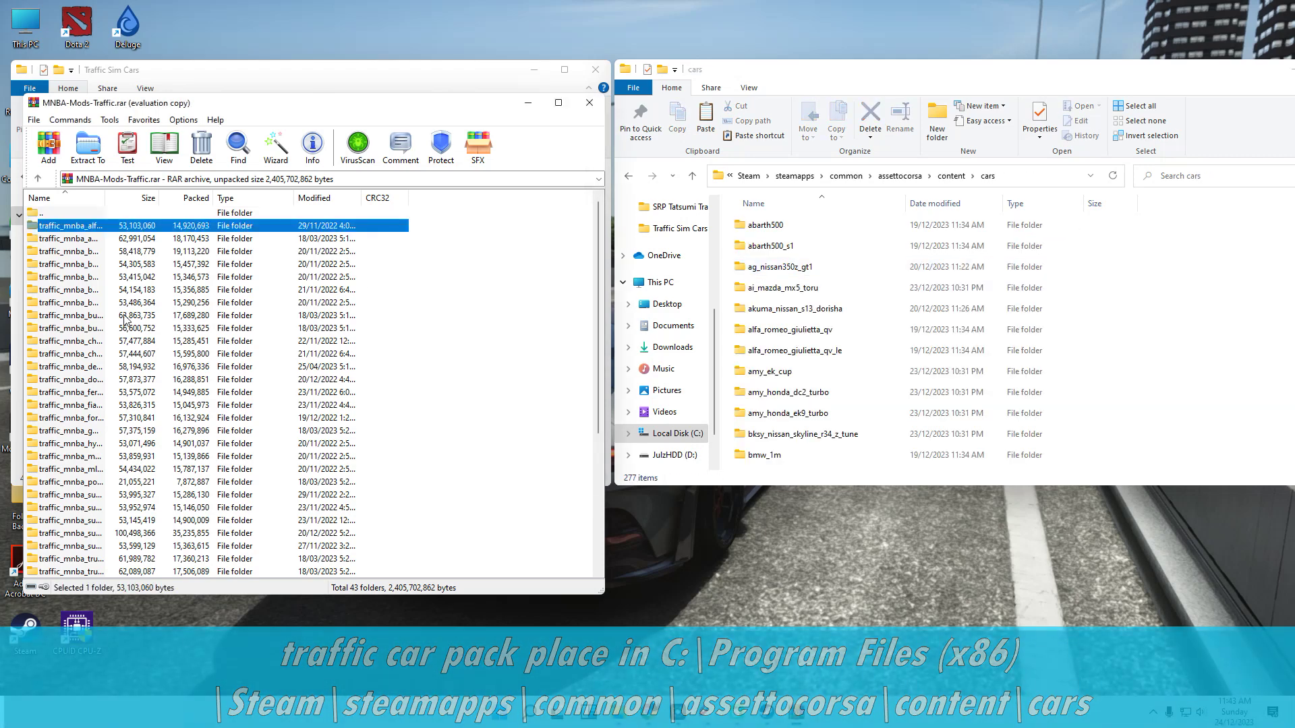
{"action": "scroll", "coordinate": [263, 347], "scroll_direction": "down", "scroll_amount": 5}
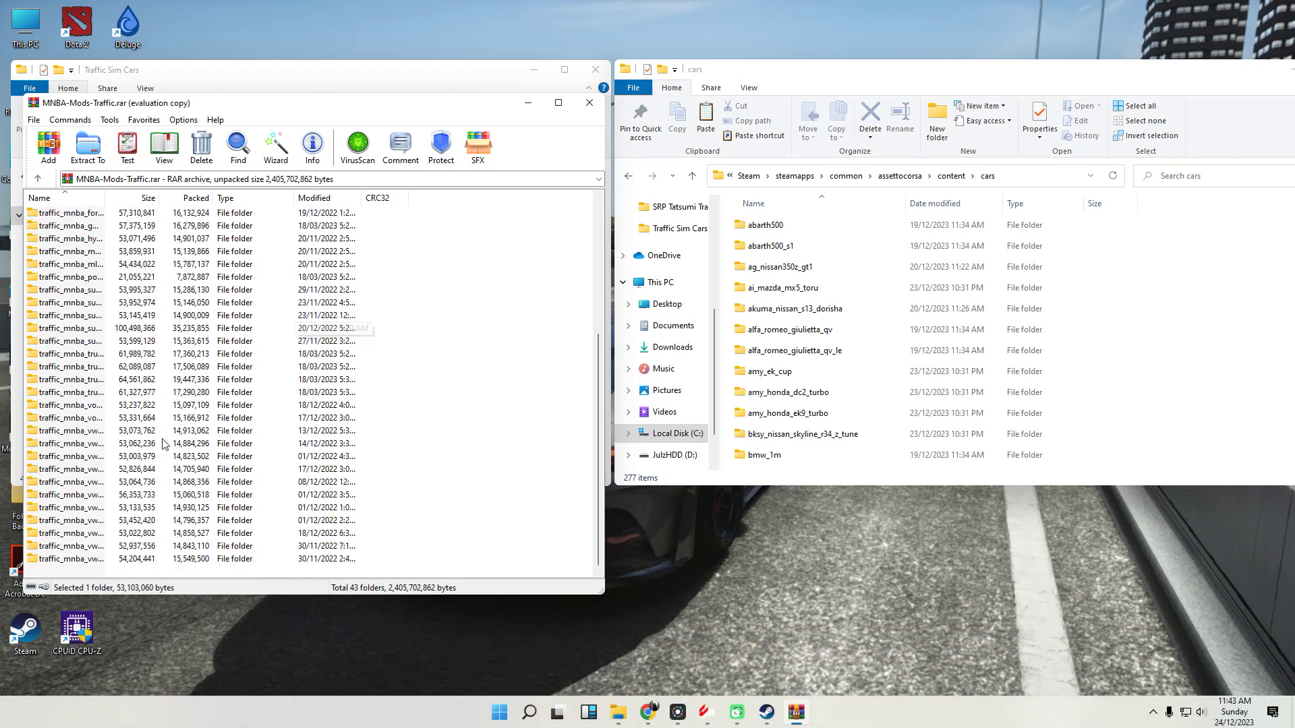
{"action": "left_click", "coordinate": [116, 560], "text": "shift"}
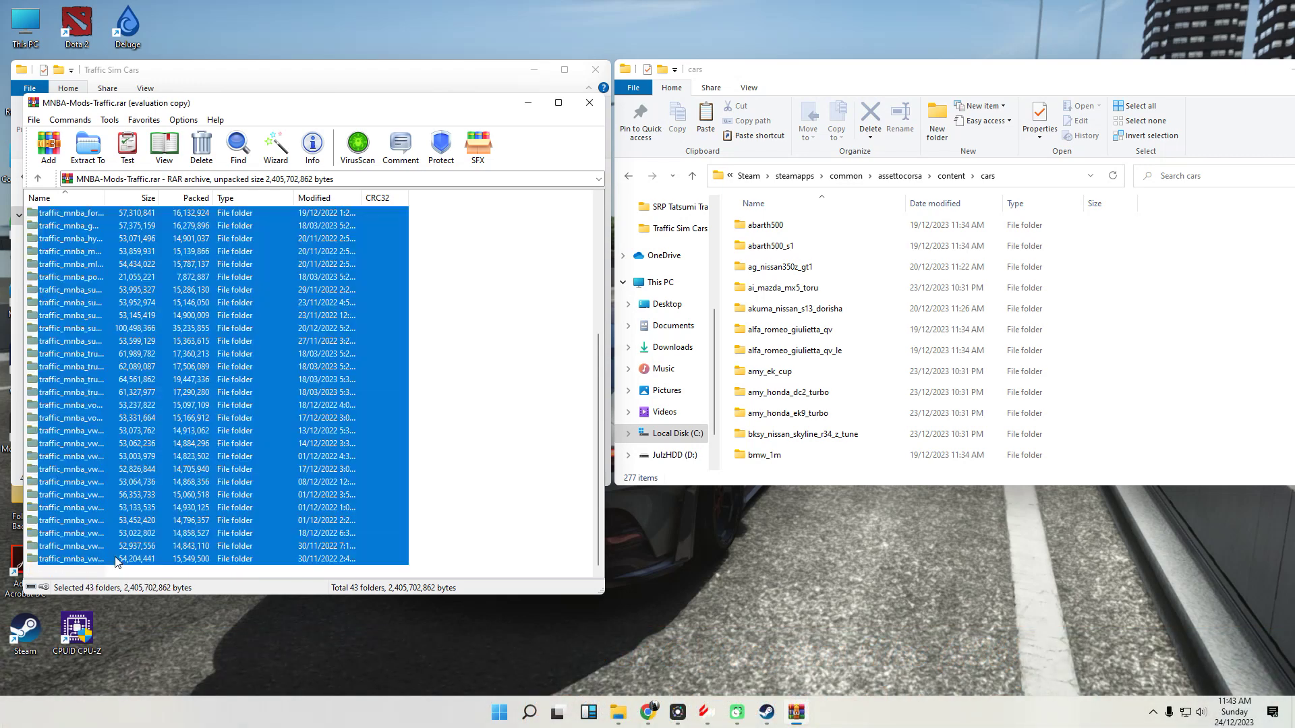
{"action": "left_click_drag", "start_coordinate": [711, 451], "coordinate": [1180, 354]}
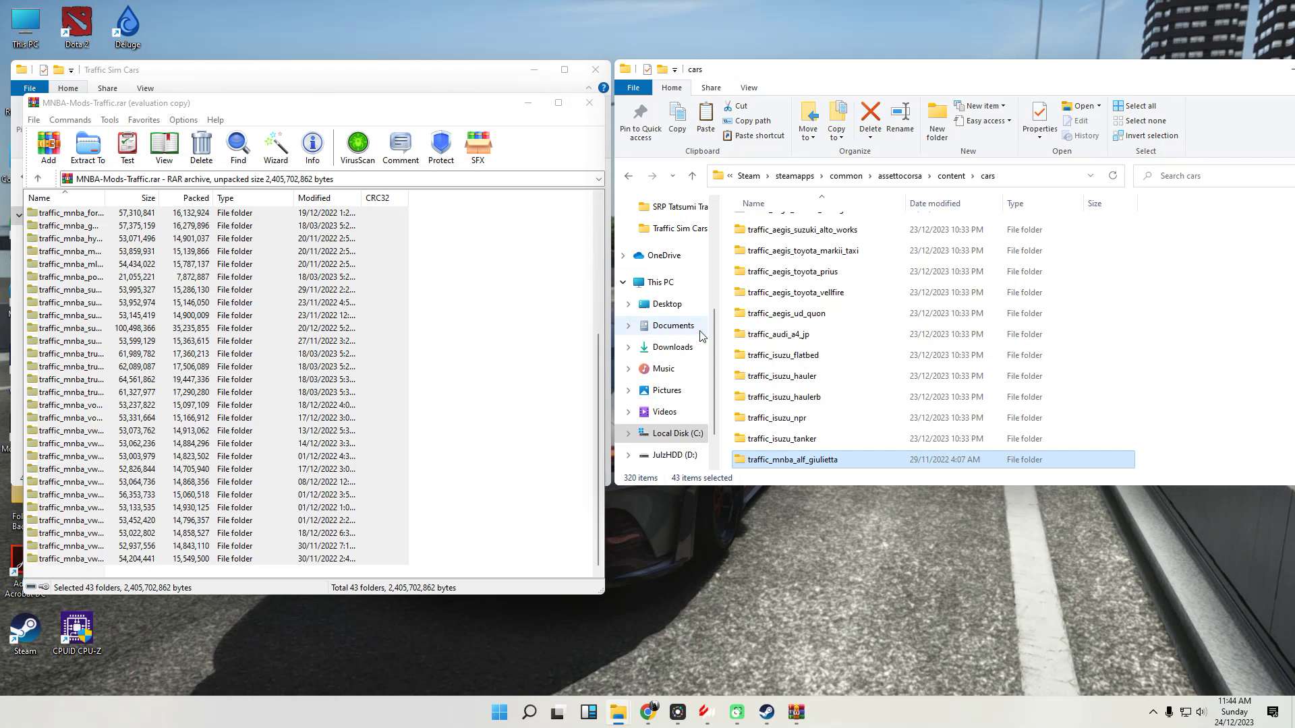
Close the MNBA-Mods-Traffic archive, then open SRP_Car_Pack_3.2+Traffic_Cars_1.21 and browse to the level holding its content folder.
{"action": "left_click", "coordinate": [589, 103]}
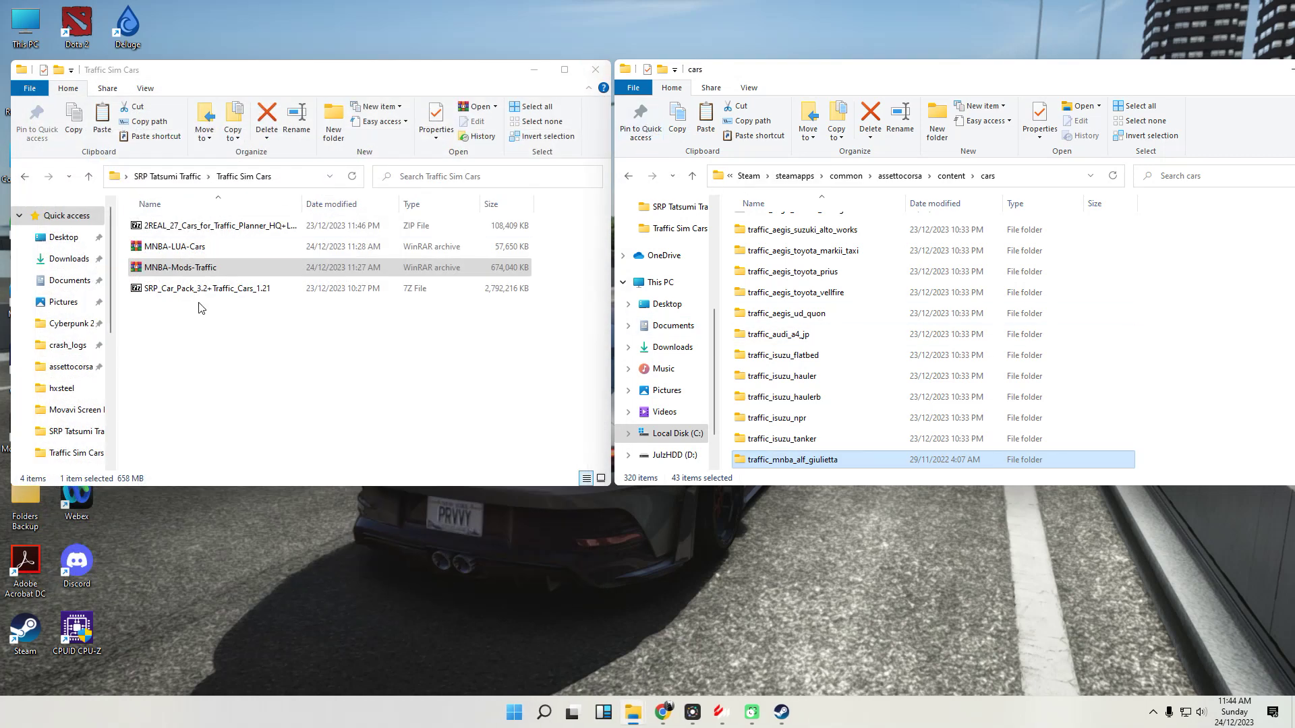
{"action": "left_click", "coordinate": [191, 293]}
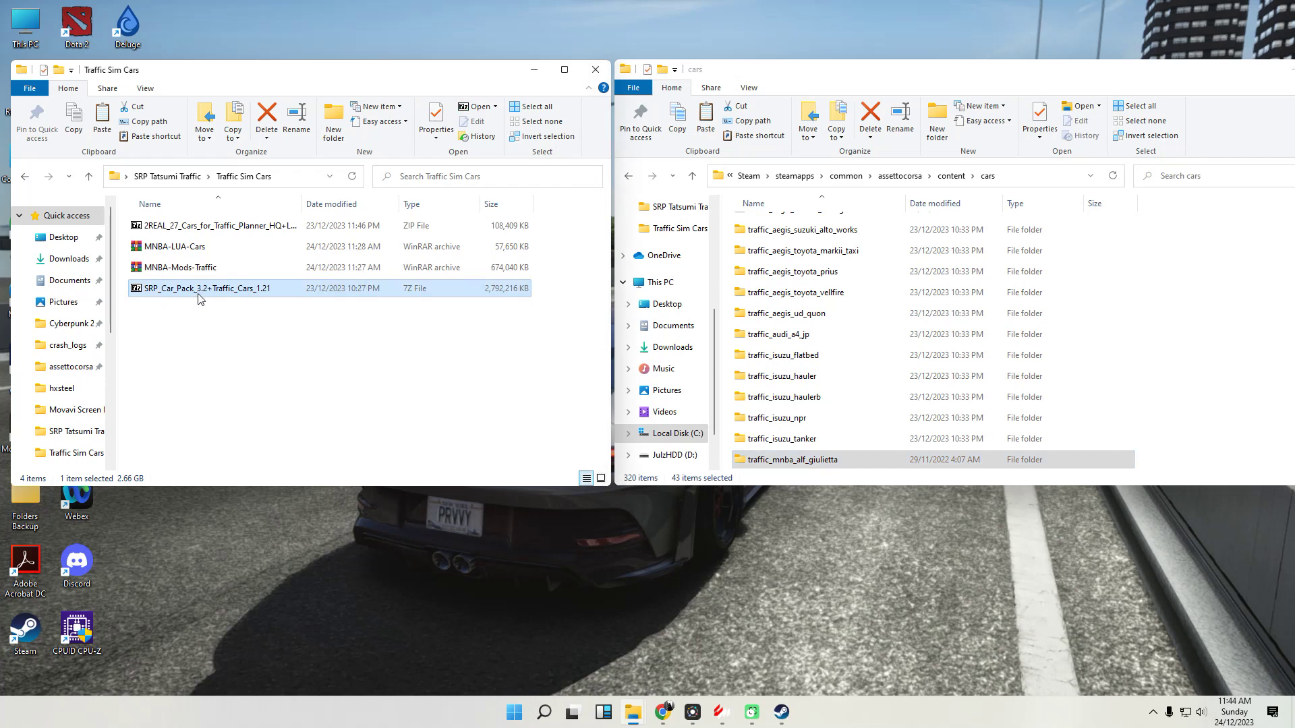
{"action": "double_click", "coordinate": [184, 292]}
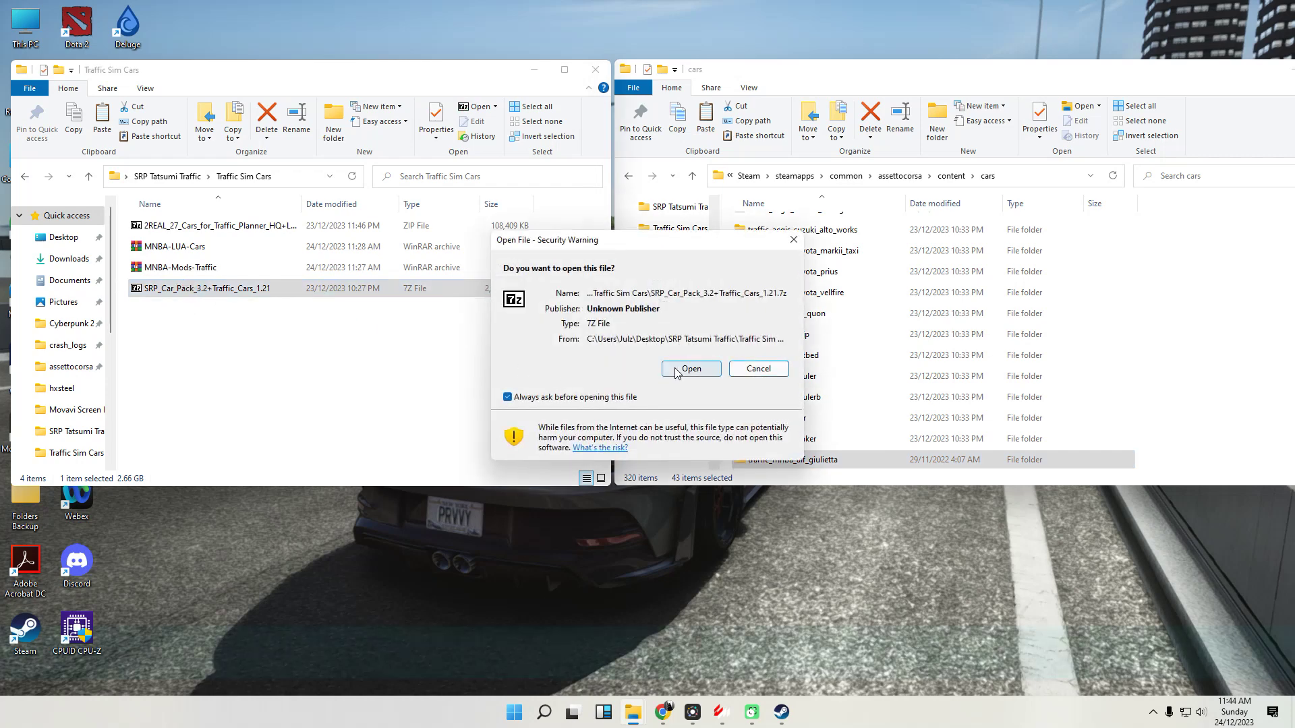
{"action": "left_click", "coordinate": [676, 371]}
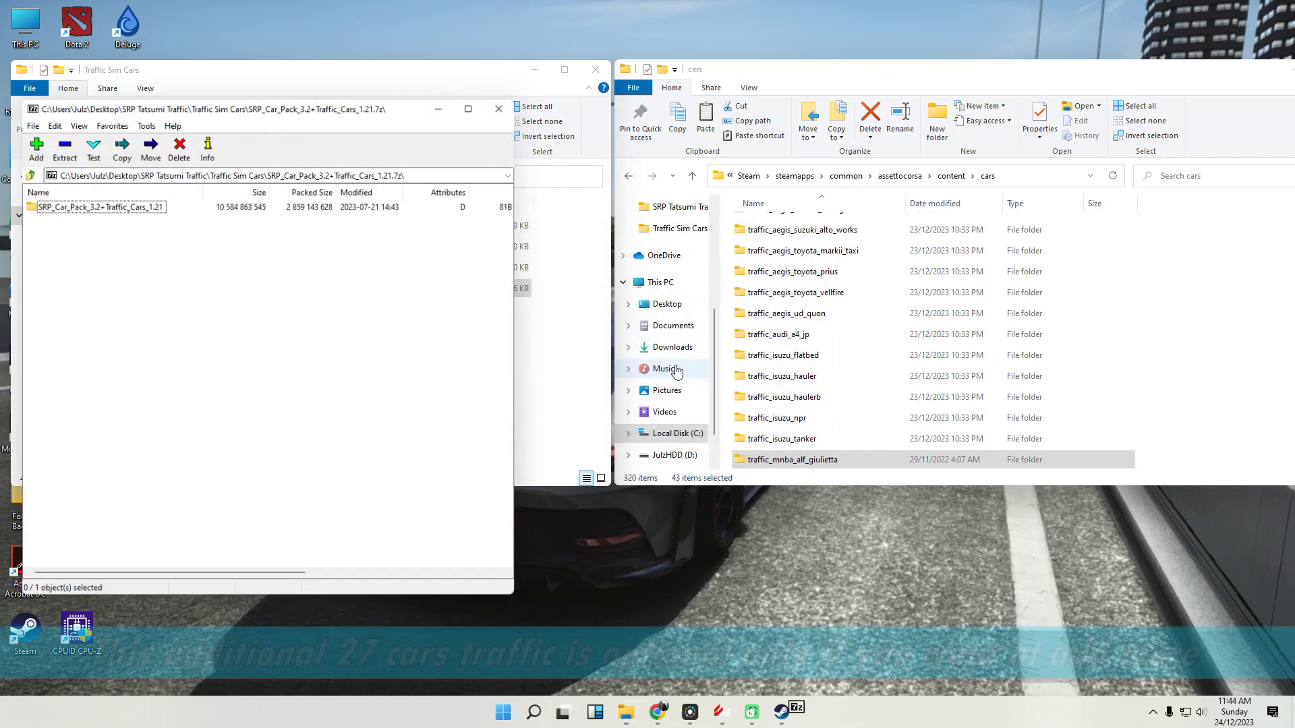
{"action": "left_click", "coordinate": [64, 208]}
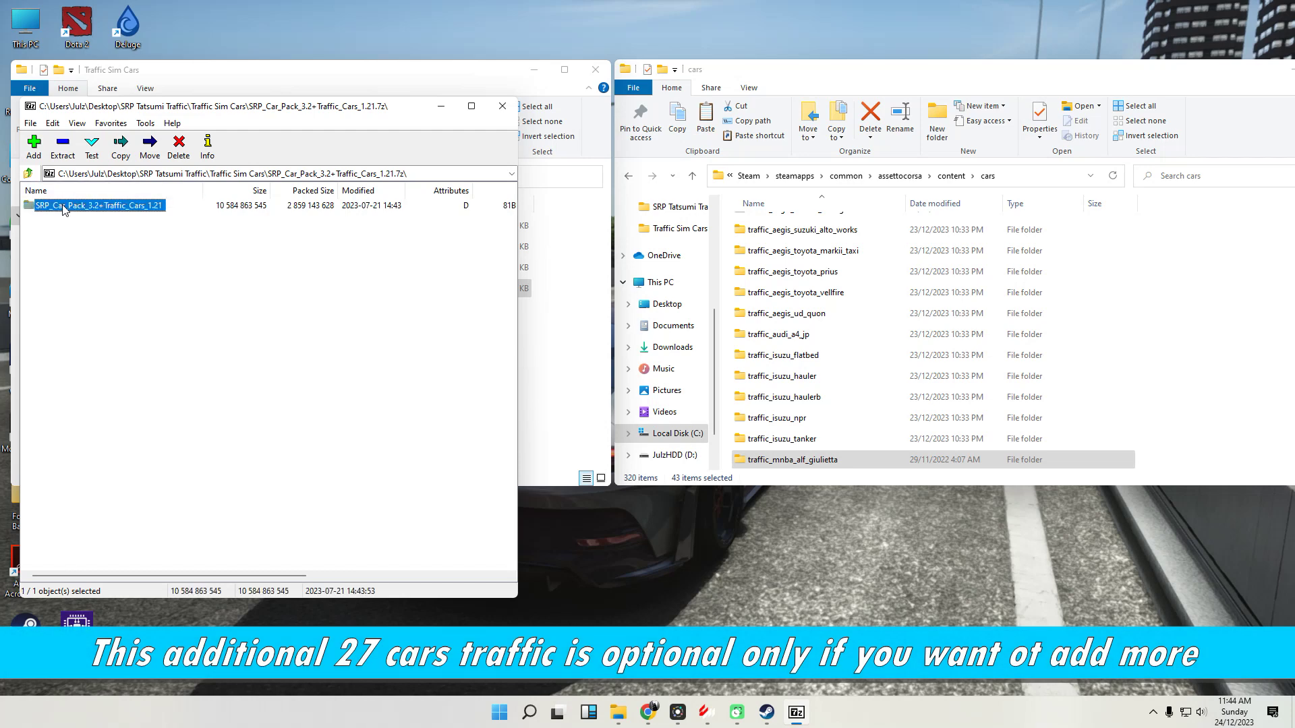
{"action": "double_click", "coordinate": [64, 207]}
{"action": "left_click", "coordinate": [65, 209]}
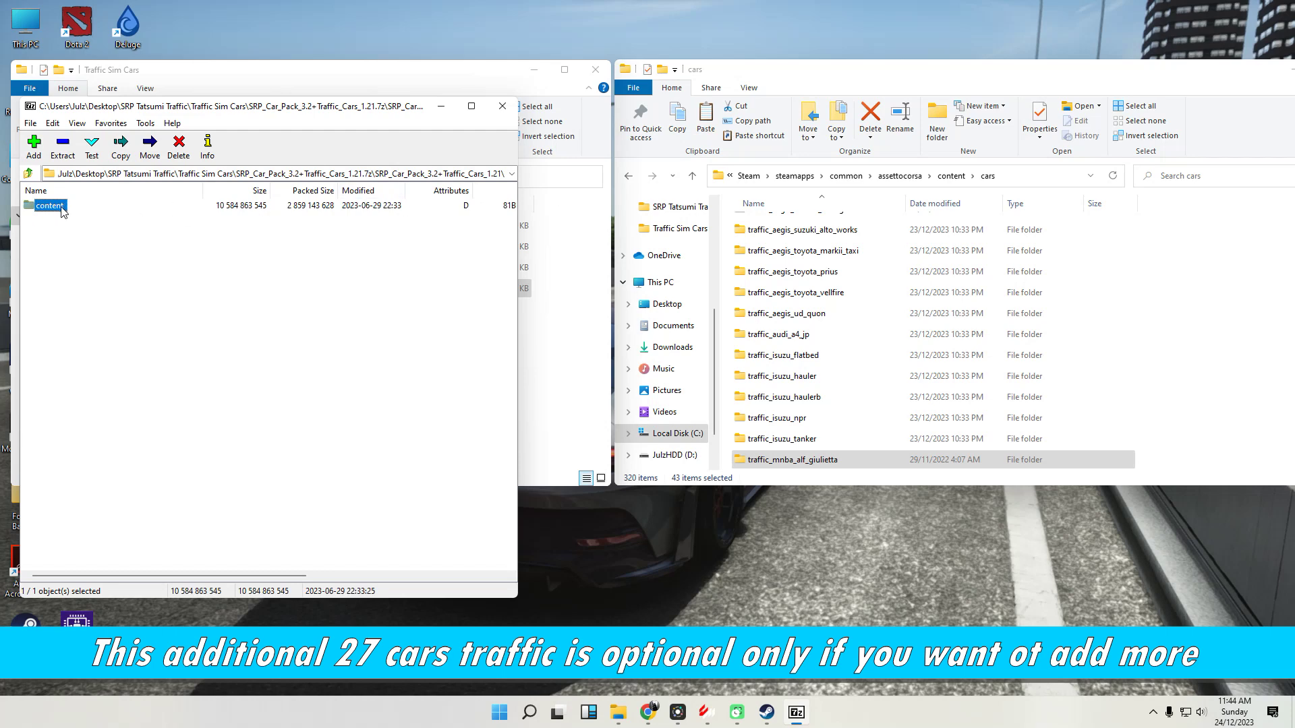
{"action": "double_click", "coordinate": [64, 209]}
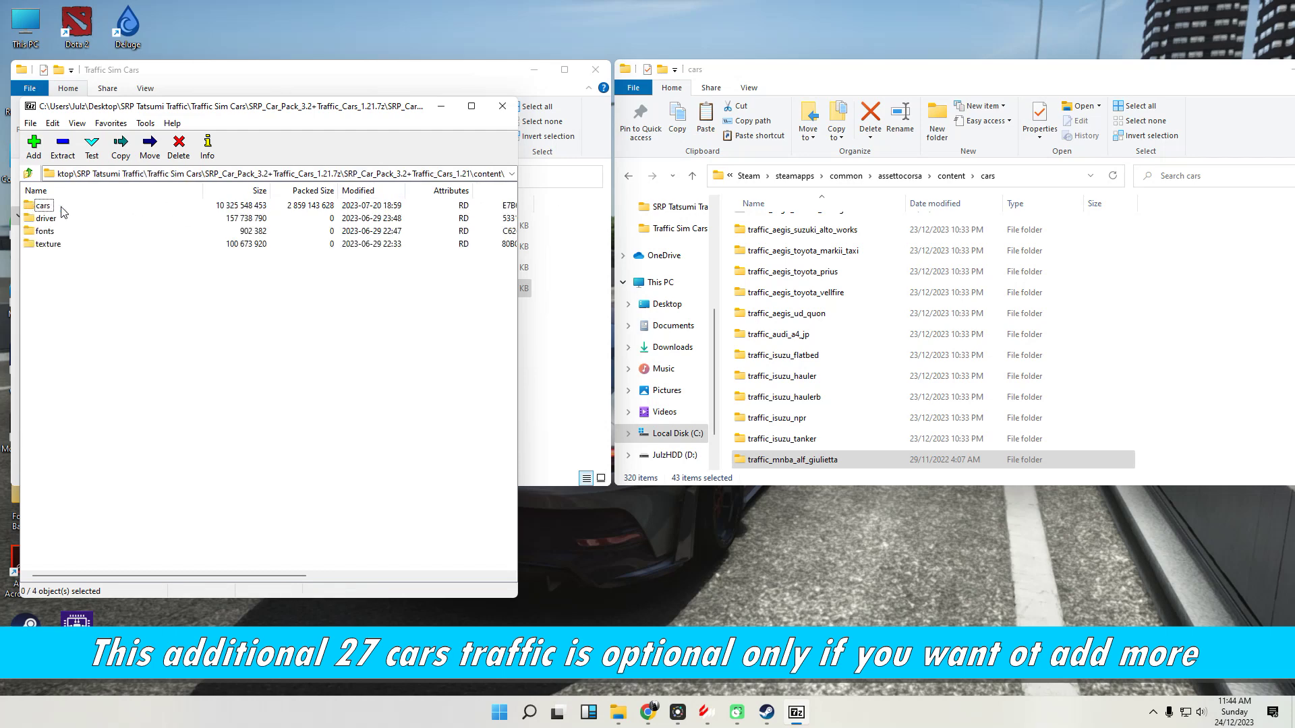
{"action": "left_click", "coordinate": [29, 174]}
Extract the car pack's content folder into the main assettocorsa folder and close the archive.
{"action": "left_click", "coordinate": [691, 176]}
{"action": "left_click", "coordinate": [691, 176]}
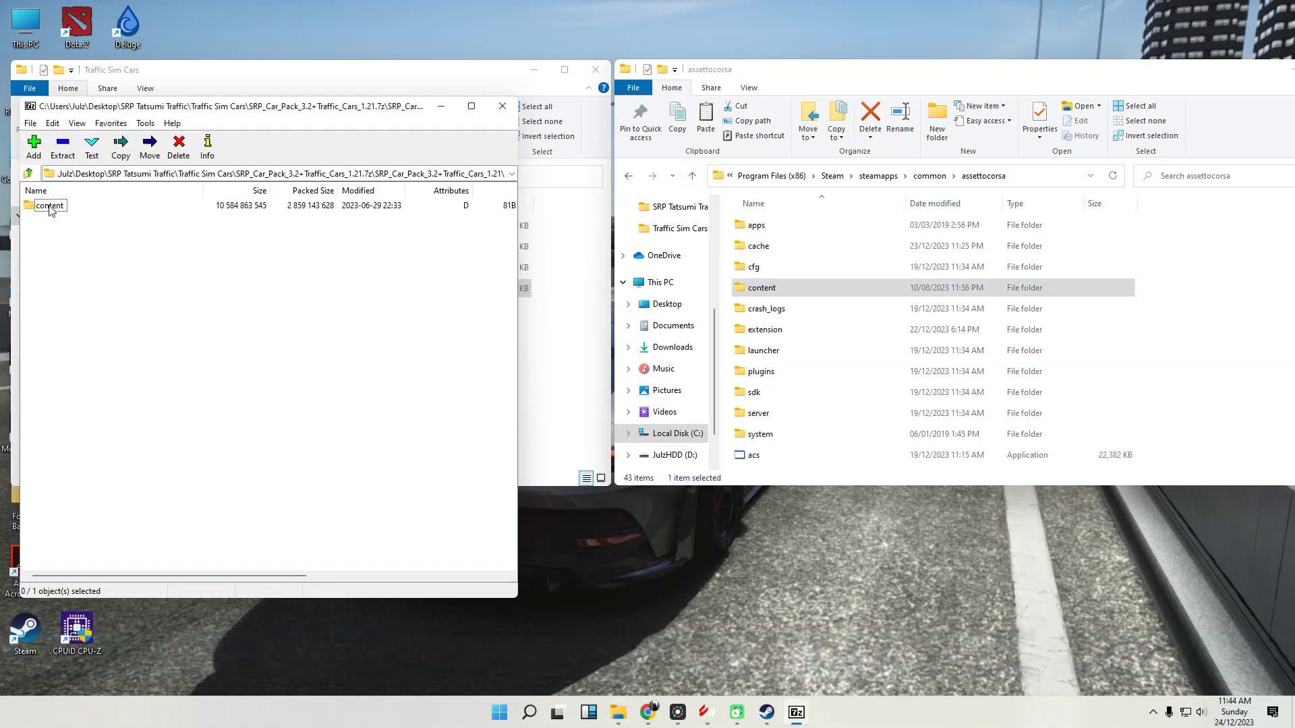
{"action": "left_click_drag", "start_coordinate": [58, 206], "coordinate": [818, 448]}
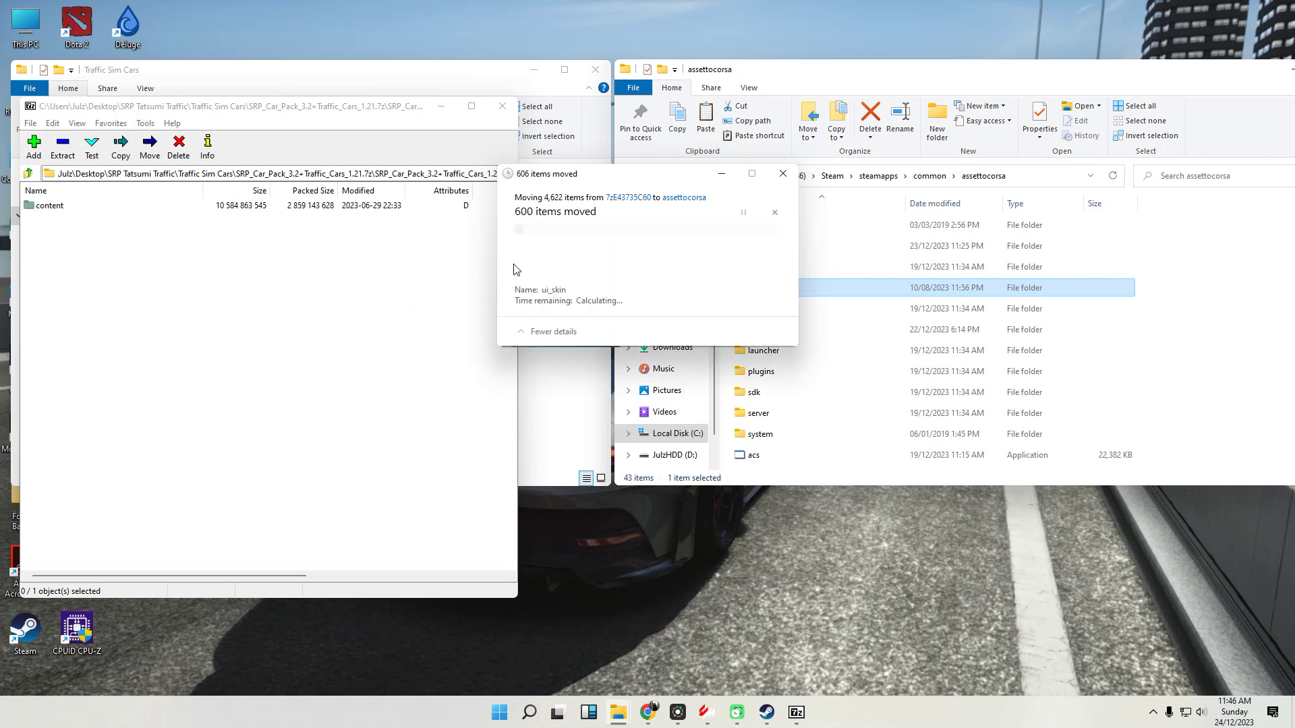
{"action": "left_click", "coordinate": [526, 342]}
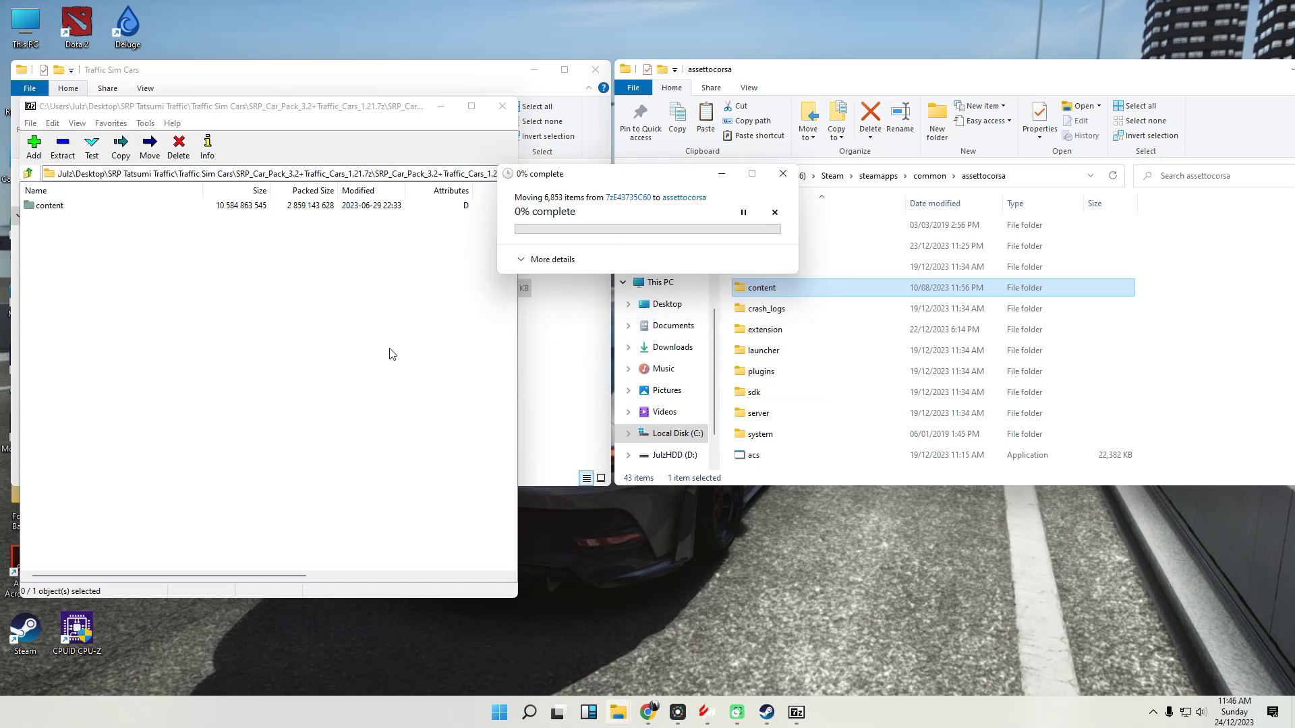
{"action": "left_click", "coordinate": [627, 371]}
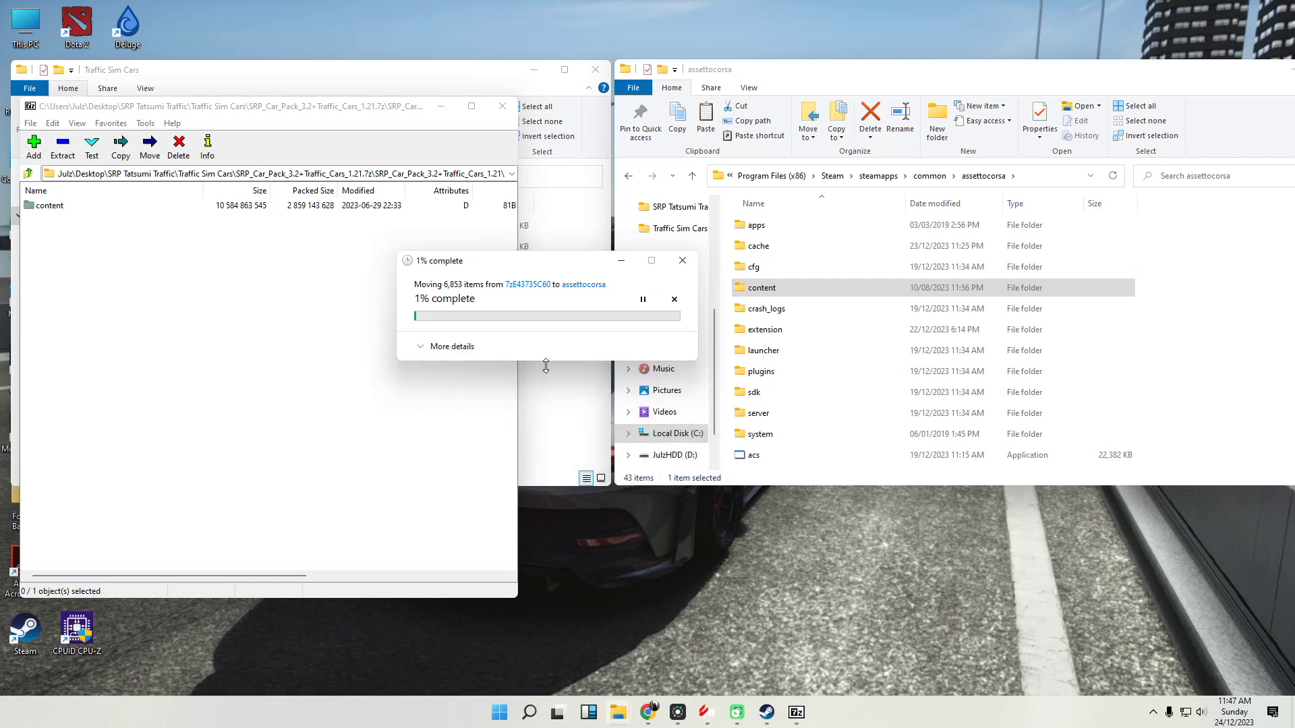
{"action": "left_click_drag", "start_coordinate": [540, 266], "coordinate": [660, 180]}
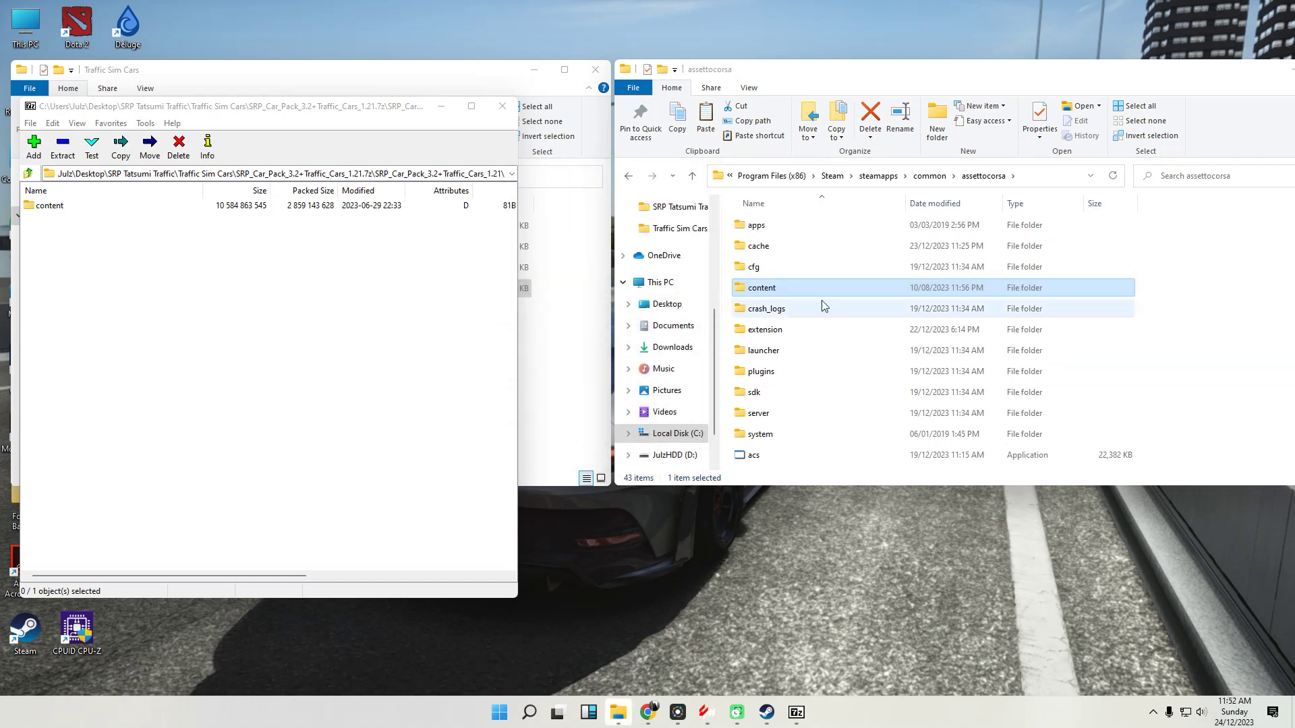
{"action": "left_click", "coordinate": [503, 108]}
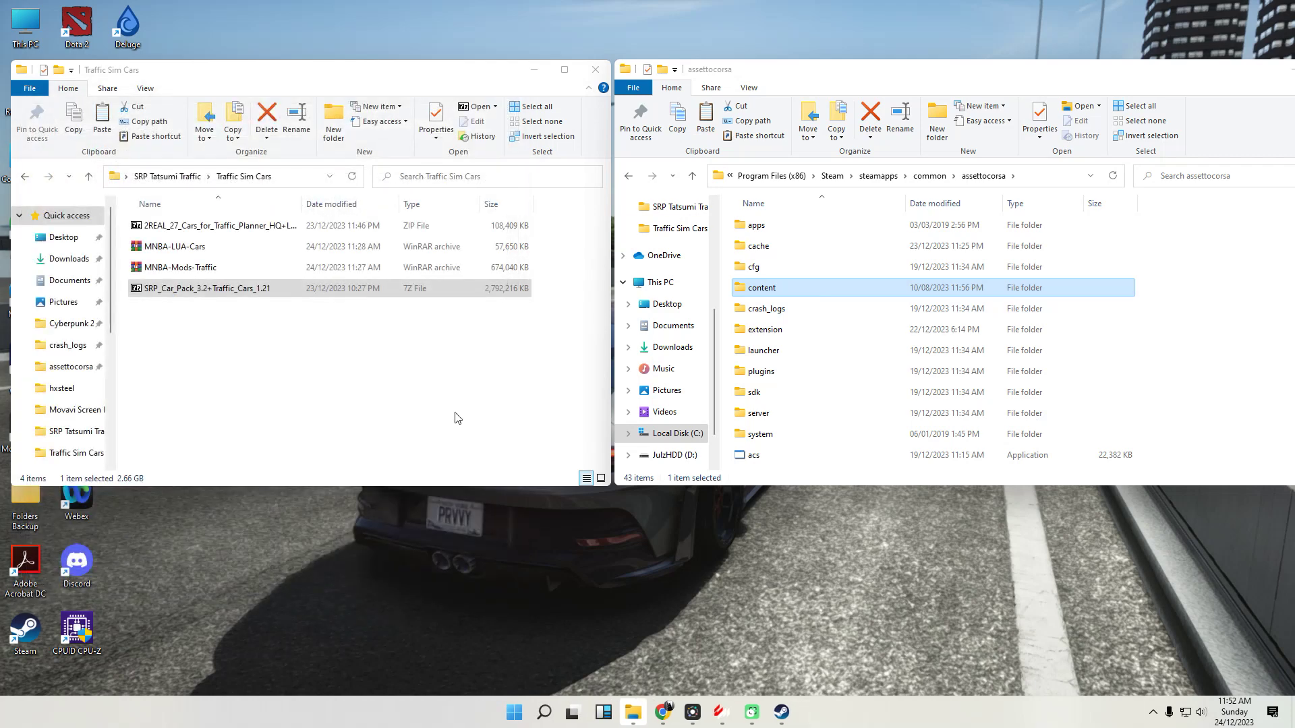
{"action": "right_click", "coordinate": [198, 290]}
{"action": "left_click", "coordinate": [242, 588]}
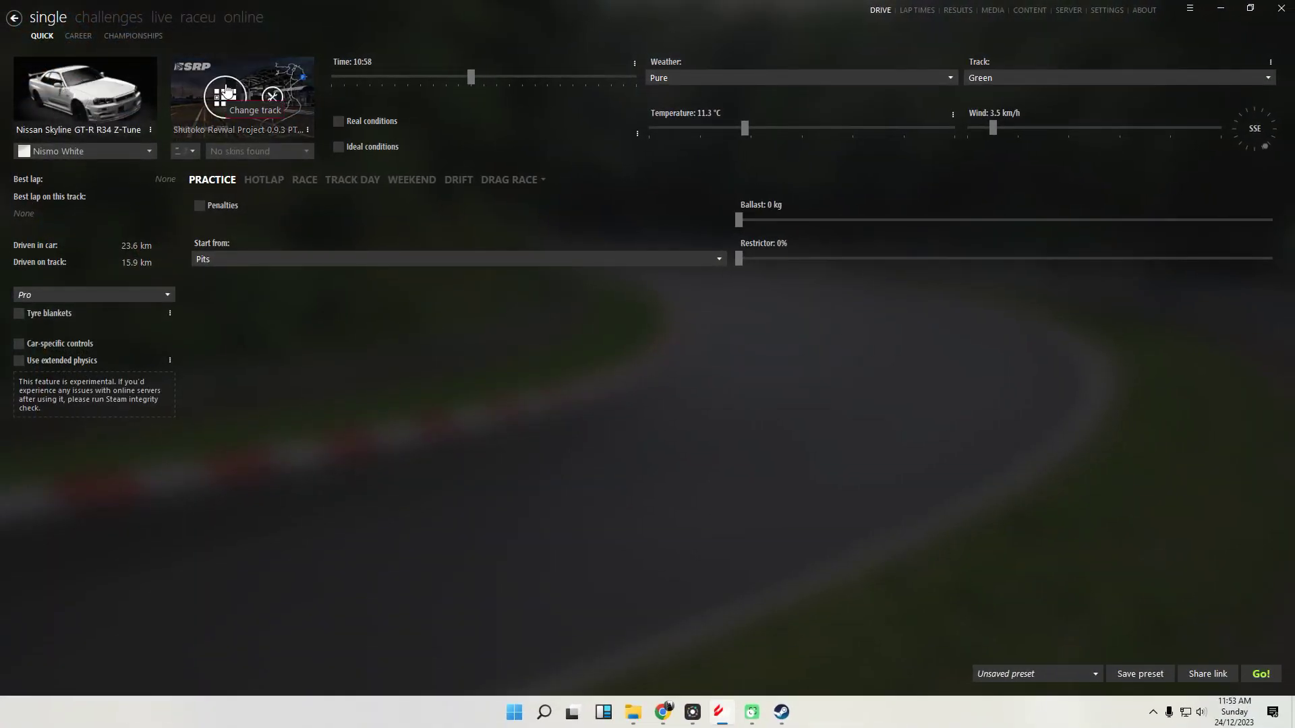
Choose the Tatsumi PA layout of Shutoko Revival Project 0.9.3 PTB as the track and launch the practice session.
{"action": "left_click", "coordinate": [227, 93]}
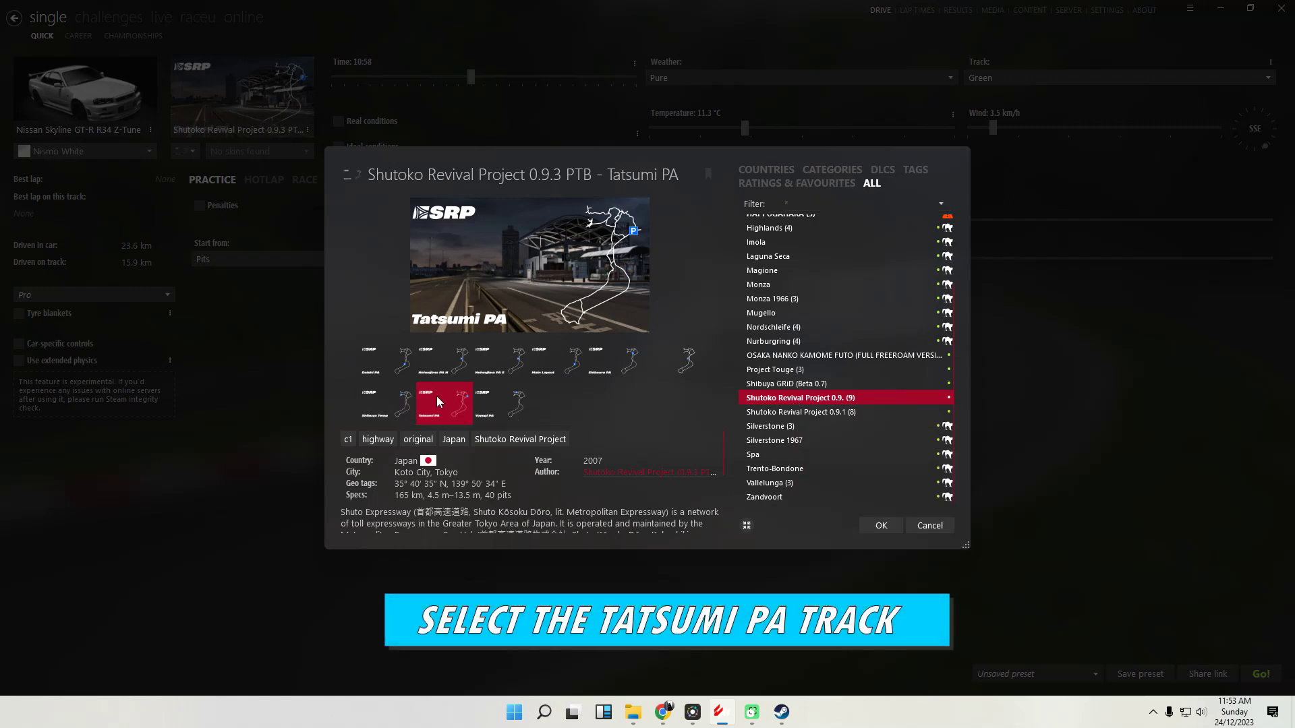
{"action": "left_click", "coordinate": [881, 525]}
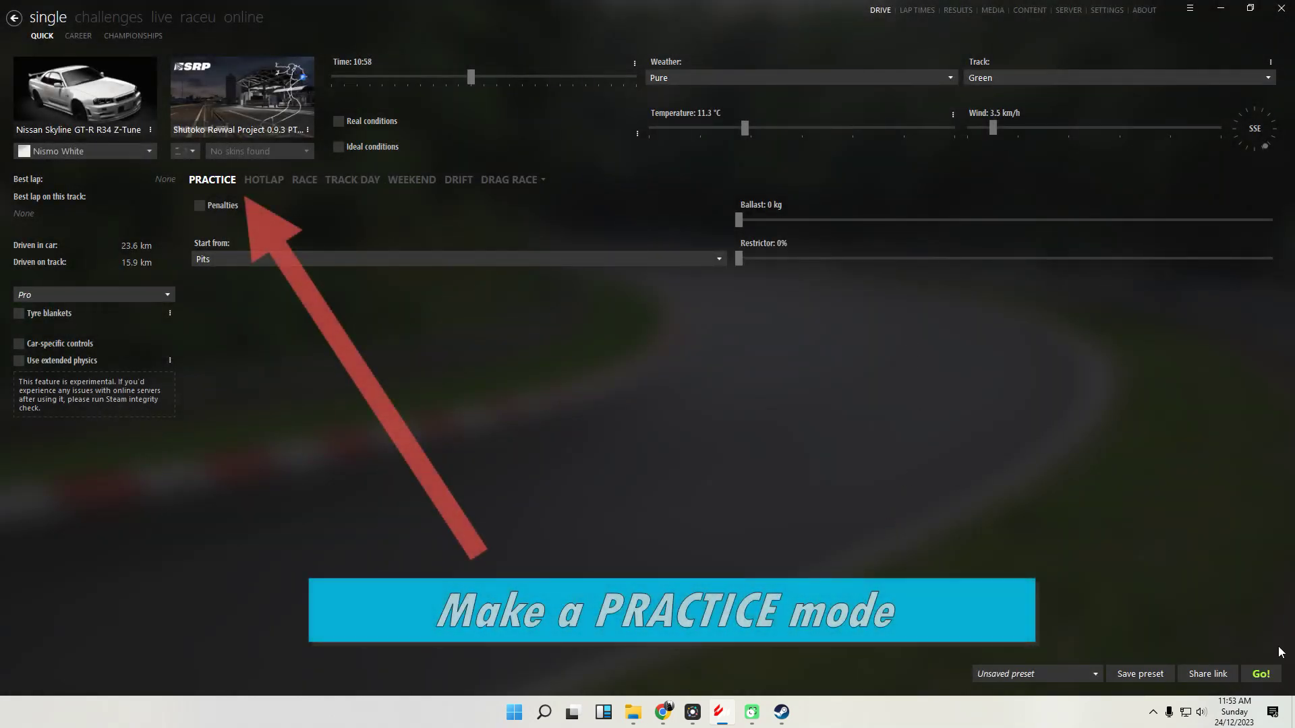
{"action": "left_click", "coordinate": [1261, 674]}
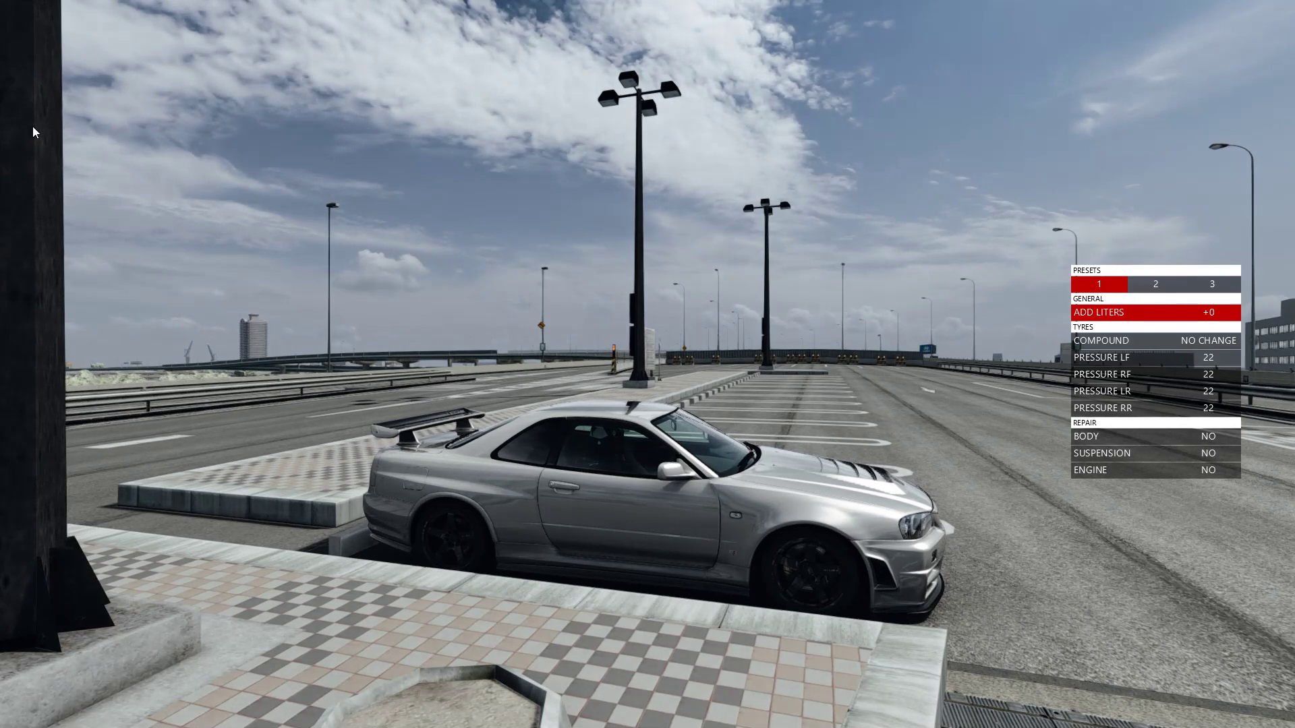
Raise the sound volume to 34.
{"action": "mouse_move", "coordinate": [34, 127]}
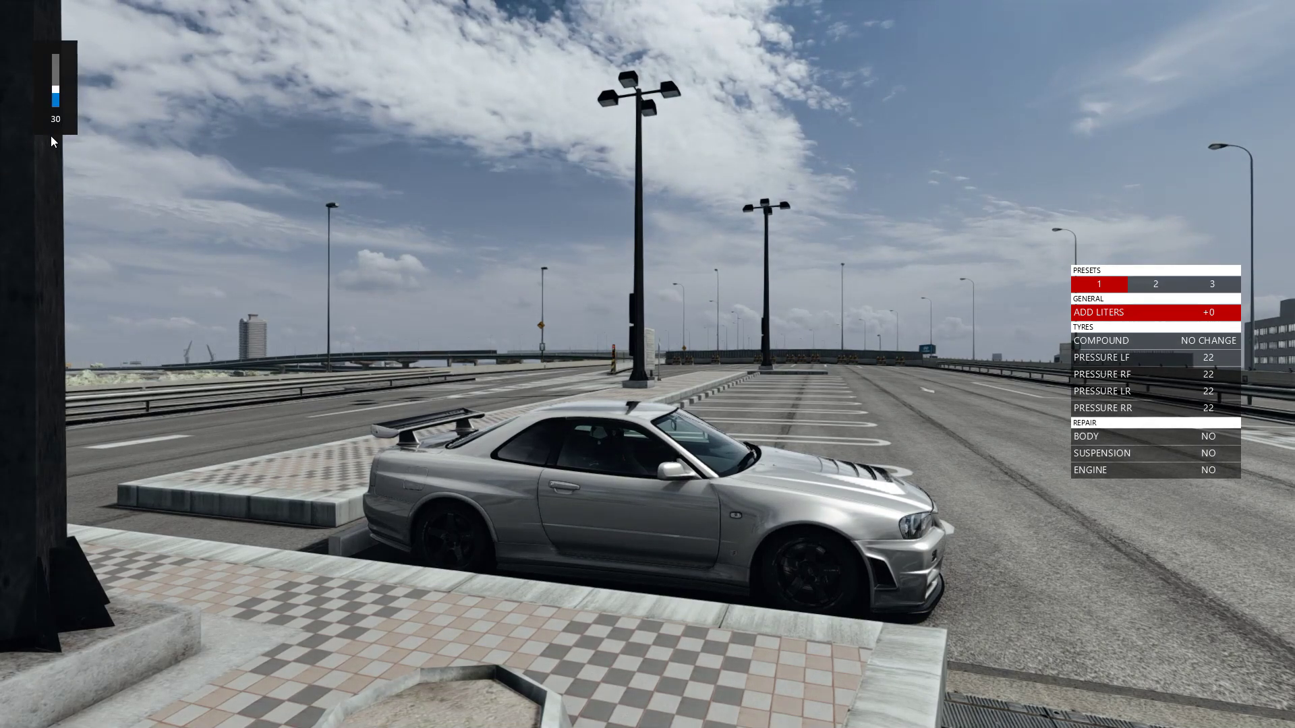
{"action": "scroll", "coordinate": [52, 137], "scroll_direction": "up", "scroll_amount": 4}
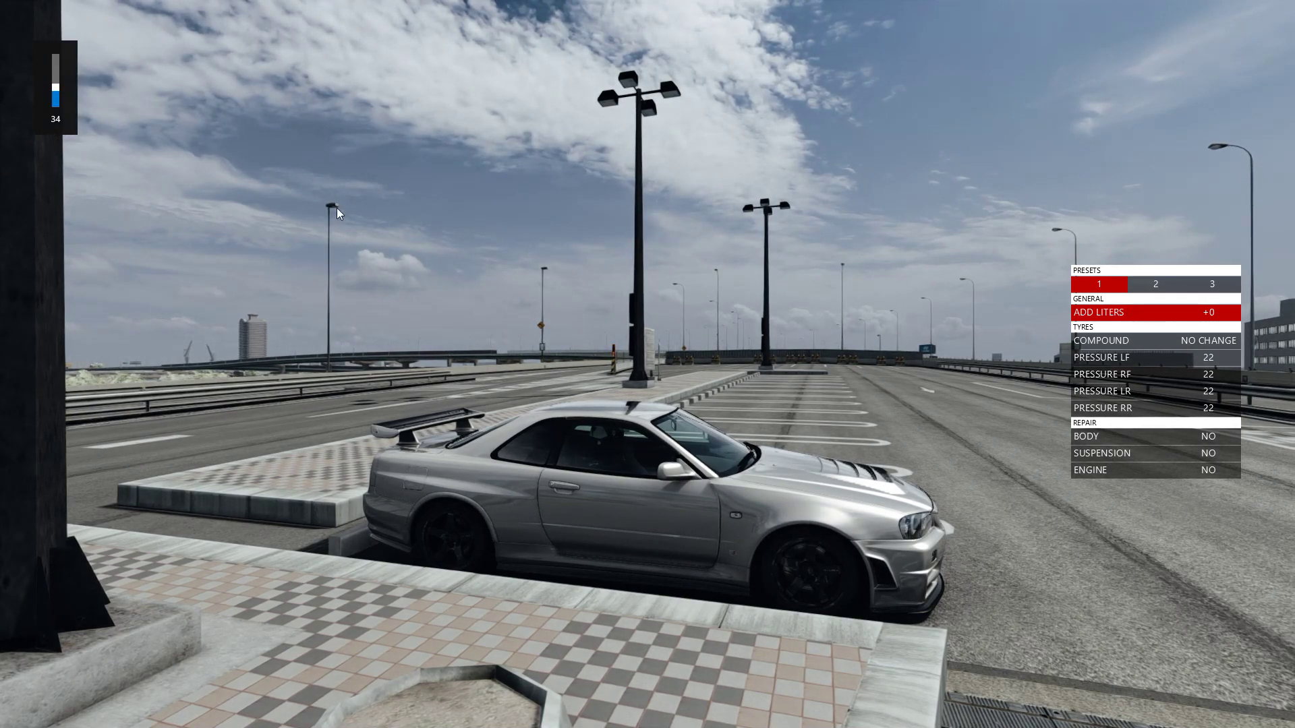